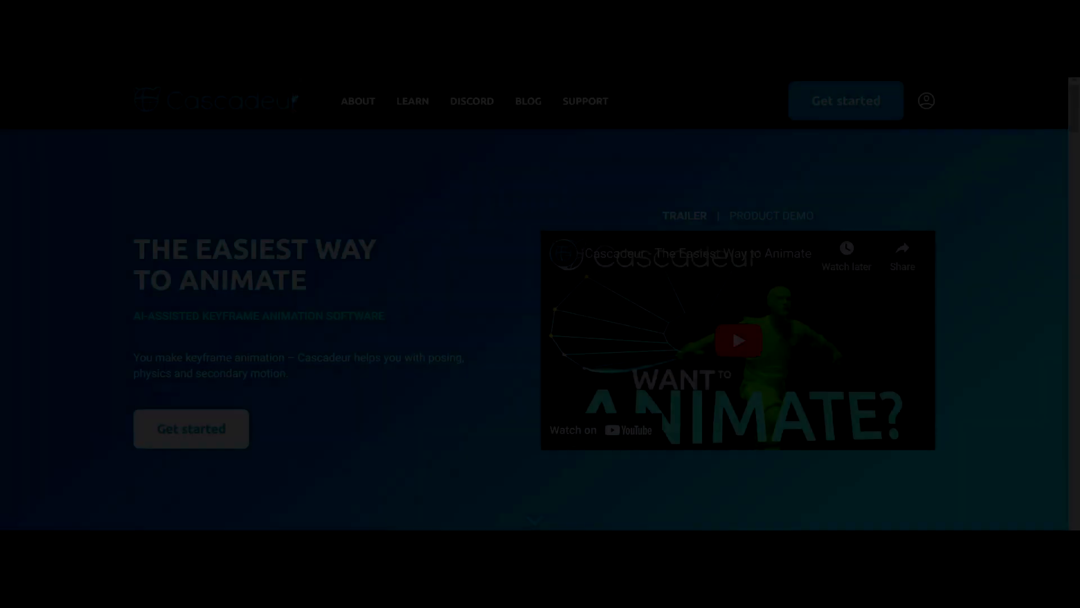
{"action": "scroll", "coordinate": [373, 248], "scroll_direction": "down", "scroll_amount": 3}
{"action": "scroll", "coordinate": [372, 247], "scroll_direction": "up", "scroll_amount": 3}
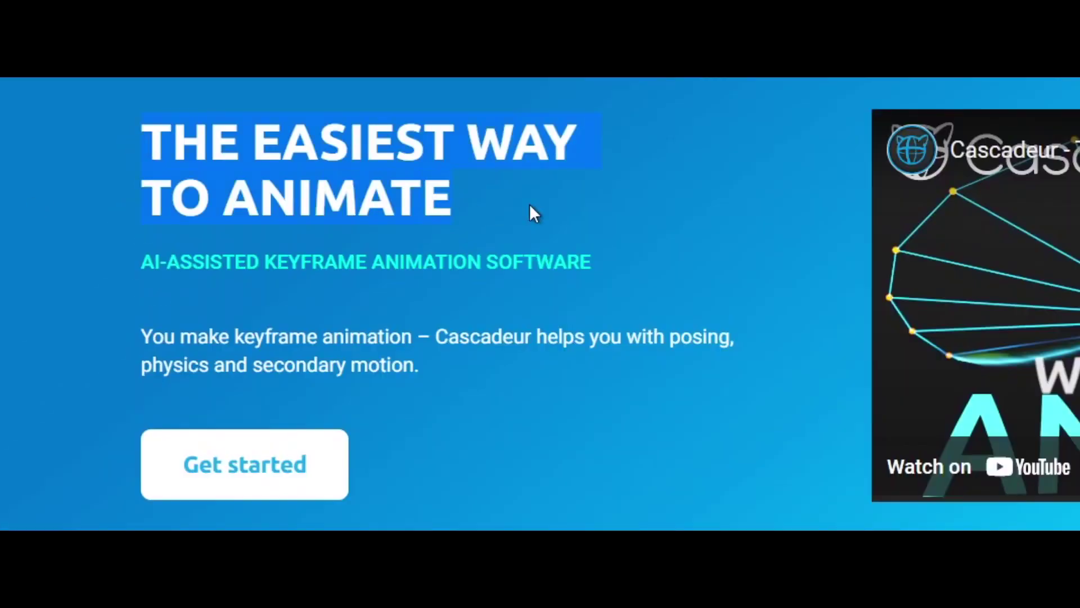
{"action": "scroll", "coordinate": [632, 248], "scroll_direction": "down", "scroll_amount": 2}
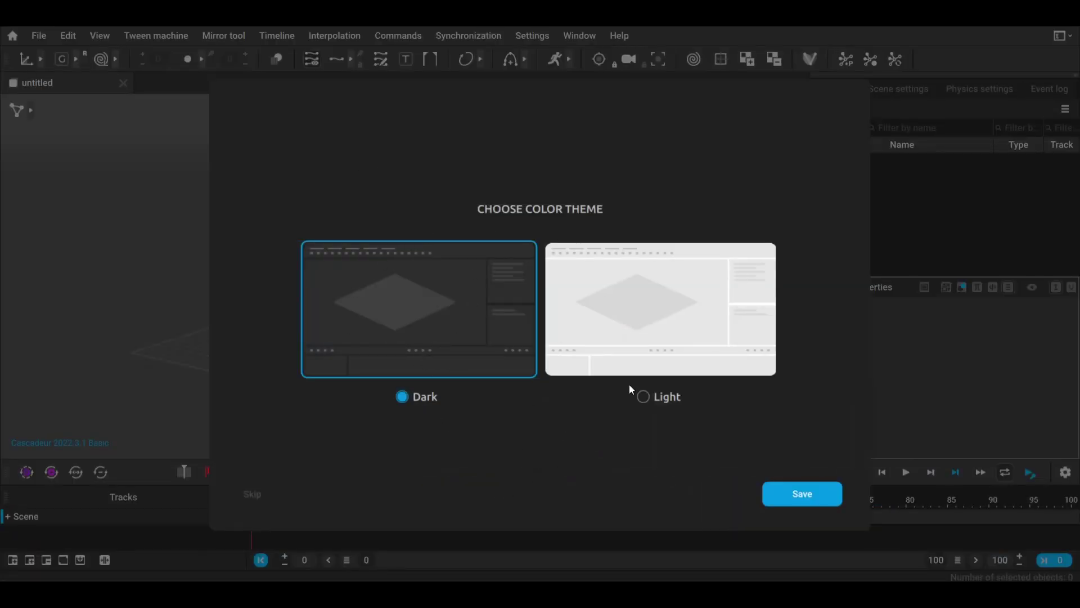
Step: Set the color theme to Dark and save the choice
{"action": "left_click", "coordinate": [648, 395]}
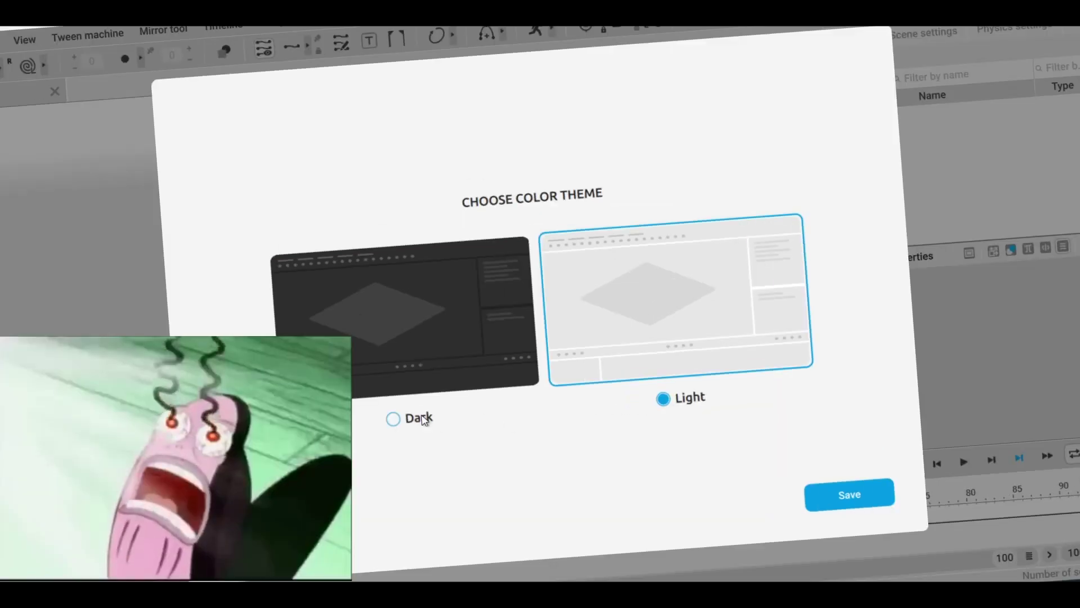
{"action": "left_click", "coordinate": [424, 422]}
{"action": "left_click", "coordinate": [849, 494]}
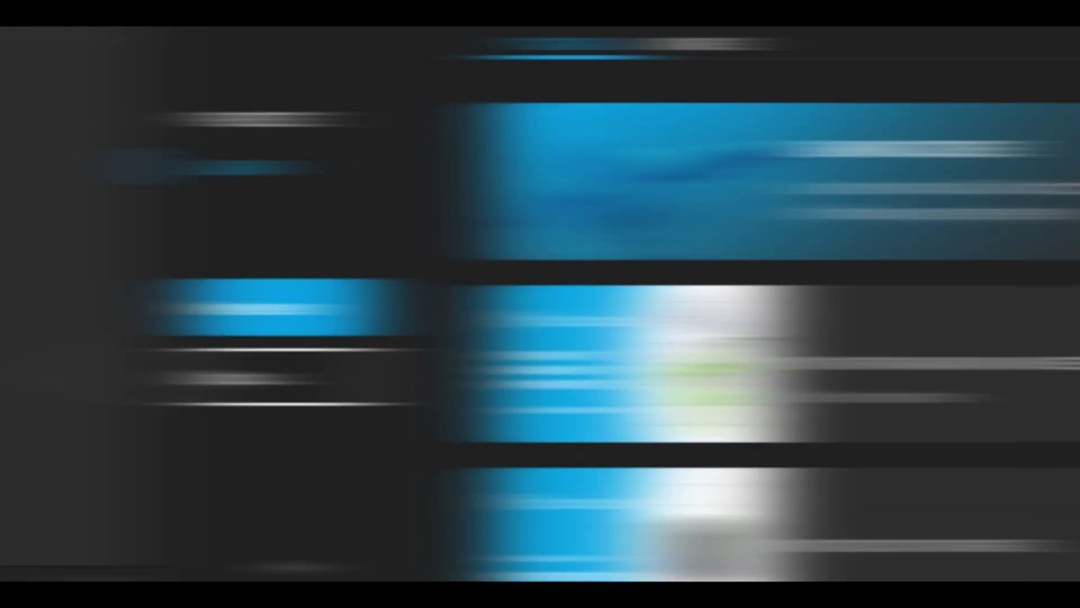
Step: Browse the sample scenes and open the UE5 SKM Quinn Simple sample
{"action": "left_click", "coordinate": [441, 44]}
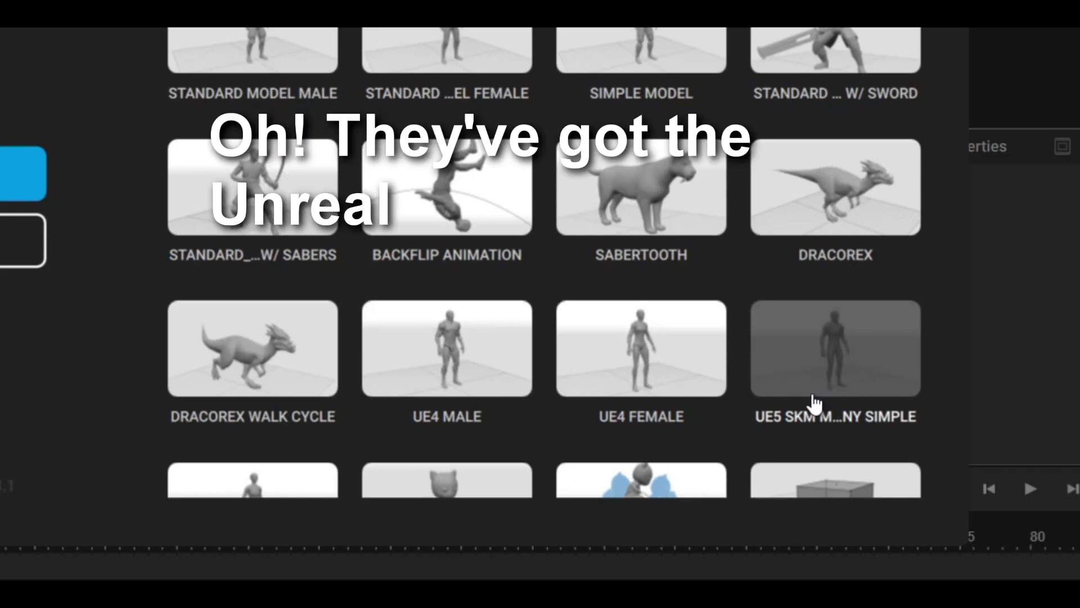
{"action": "scroll", "coordinate": [779, 444], "scroll_direction": "down", "scroll_amount": 2}
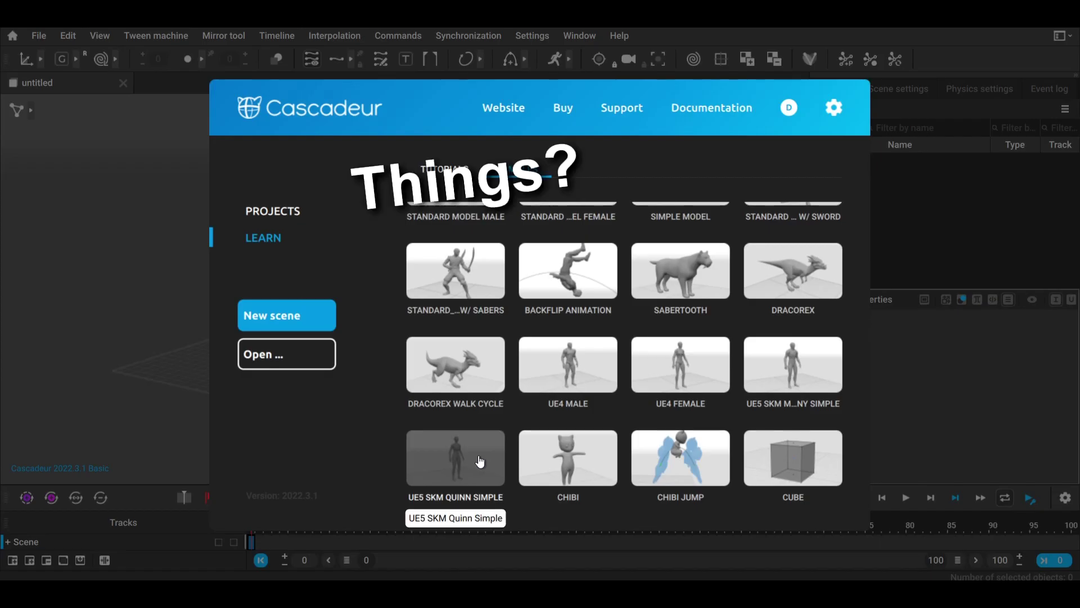
{"action": "scroll", "coordinate": [493, 462], "scroll_direction": "up", "scroll_amount": 1}
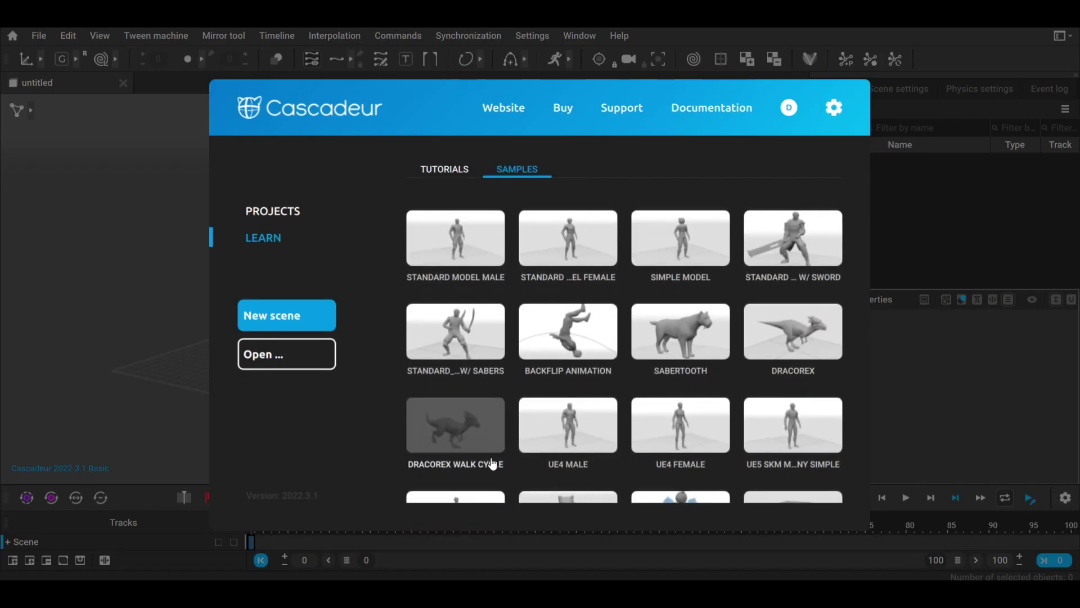
{"action": "scroll", "coordinate": [492, 462], "scroll_direction": "down", "scroll_amount": 1}
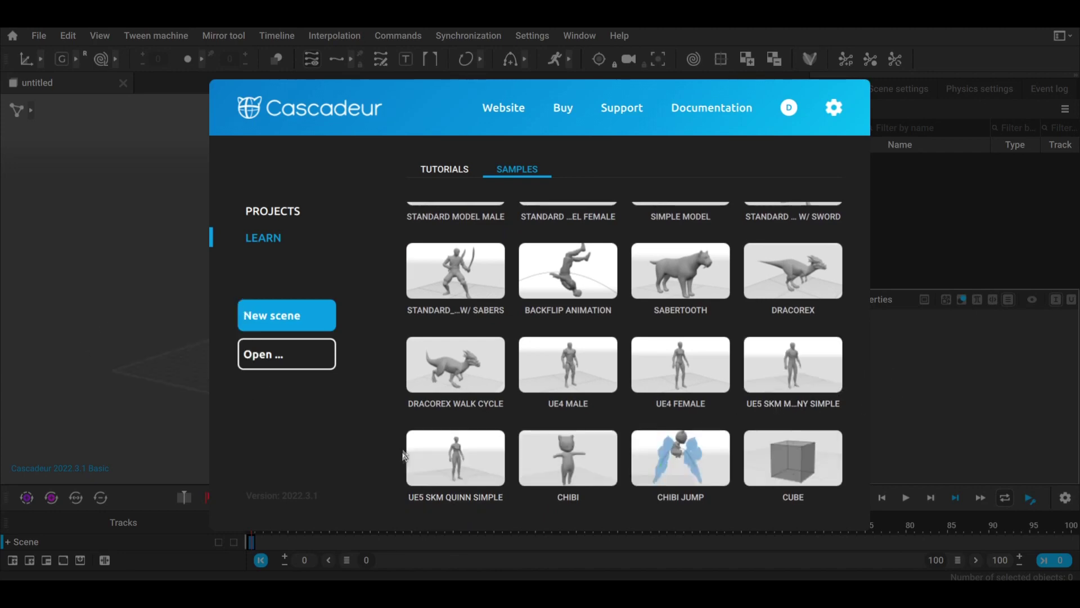
{"action": "left_click", "coordinate": [456, 458]}
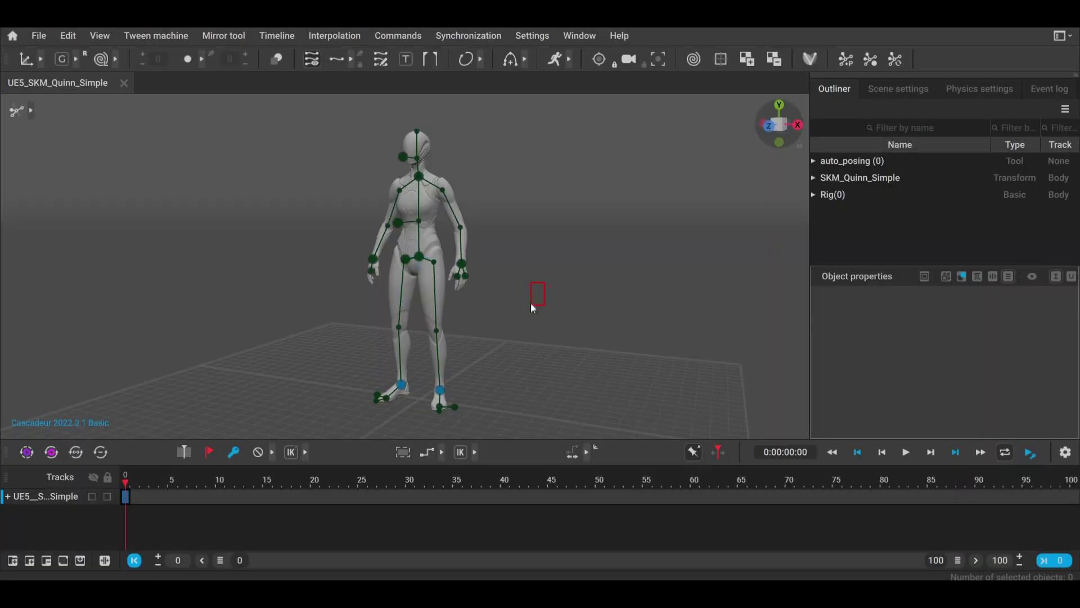
{"action": "scroll", "coordinate": [532, 300], "scroll_direction": "down", "scroll_amount": 3}
{"action": "scroll", "coordinate": [532, 301], "scroll_direction": "up", "scroll_amount": 6}
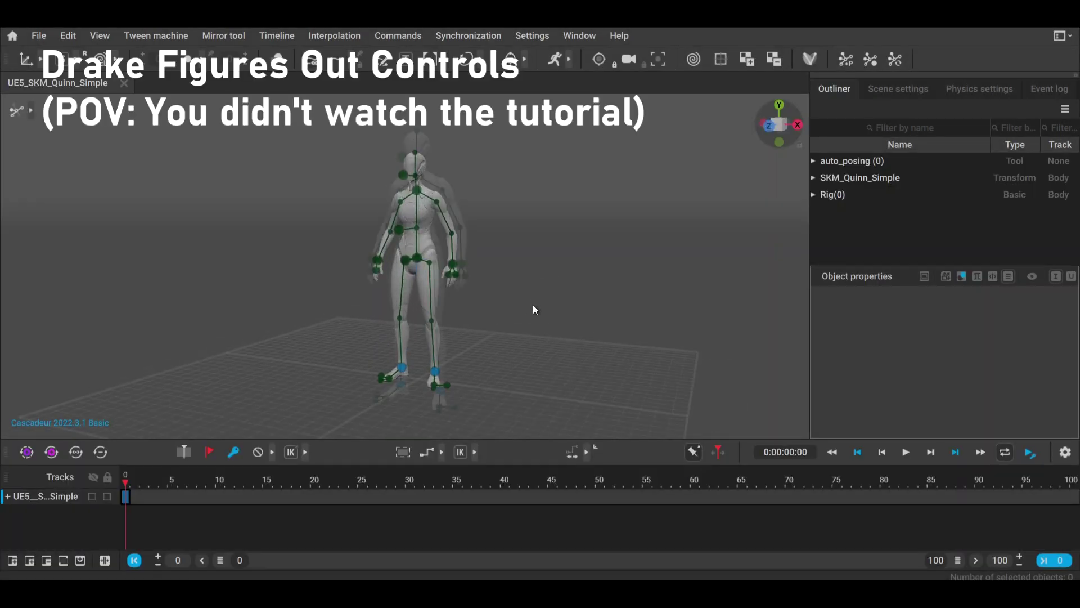
{"action": "scroll", "coordinate": [614, 336], "scroll_direction": "down", "scroll_amount": 3}
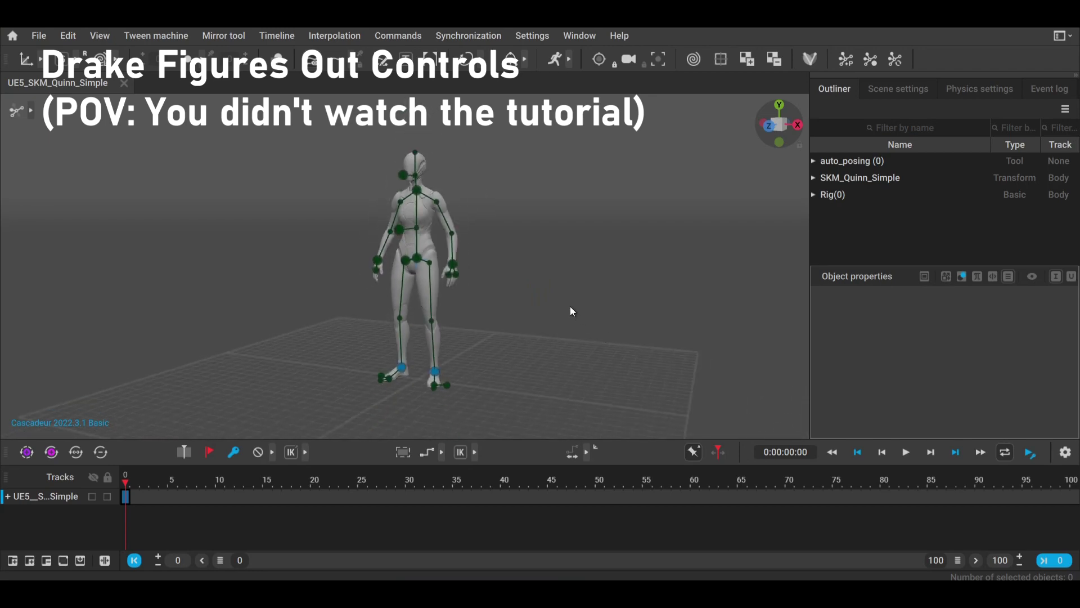
{"action": "left_click_drag", "start_coordinate": [553, 285], "coordinate": [531, 271], "text": "ctrl"}
{"action": "mouse_move", "coordinate": [531, 271]}
{"action": "right_mouse_down", "text": "alt"}
{"action": "mouse_move", "coordinate": [668, 387]}
{"action": "mouse_move", "coordinate": [578, 285]}
{"action": "mouse_move", "coordinate": [545, 270]}
{"action": "right_mouse_up", "text": "alt"}
{"action": "left_click_drag", "start_coordinate": [544, 270], "coordinate": [624, 287], "text": "alt"}
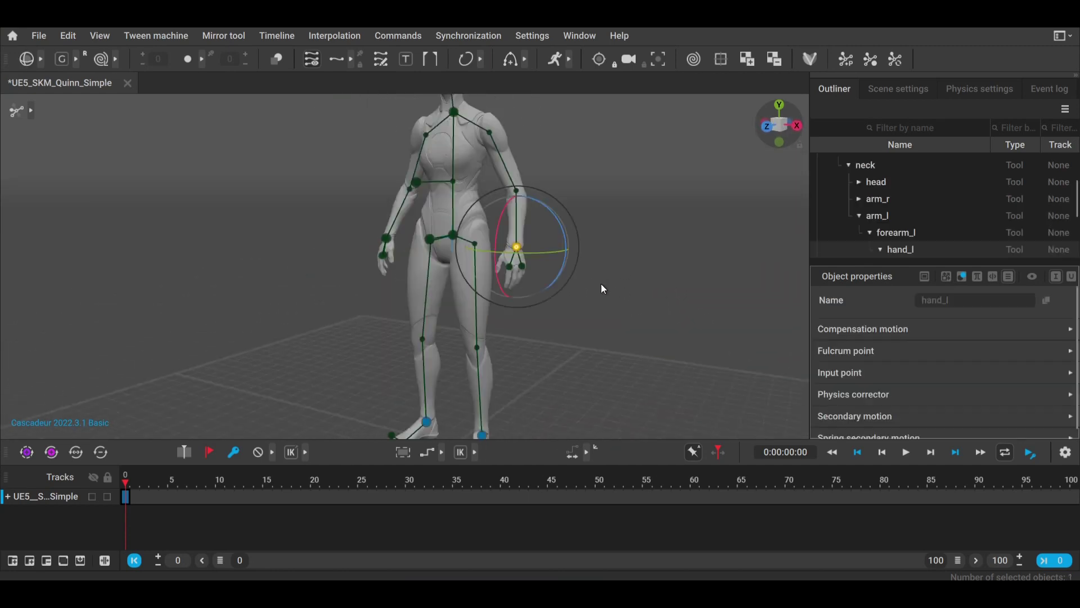
Step: Rotate the character's left hand control around its red axis with the rotate gizmo
{"action": "key", "text": "w"}
{"action": "key", "text": "e"}
{"action": "key", "text": "w"}
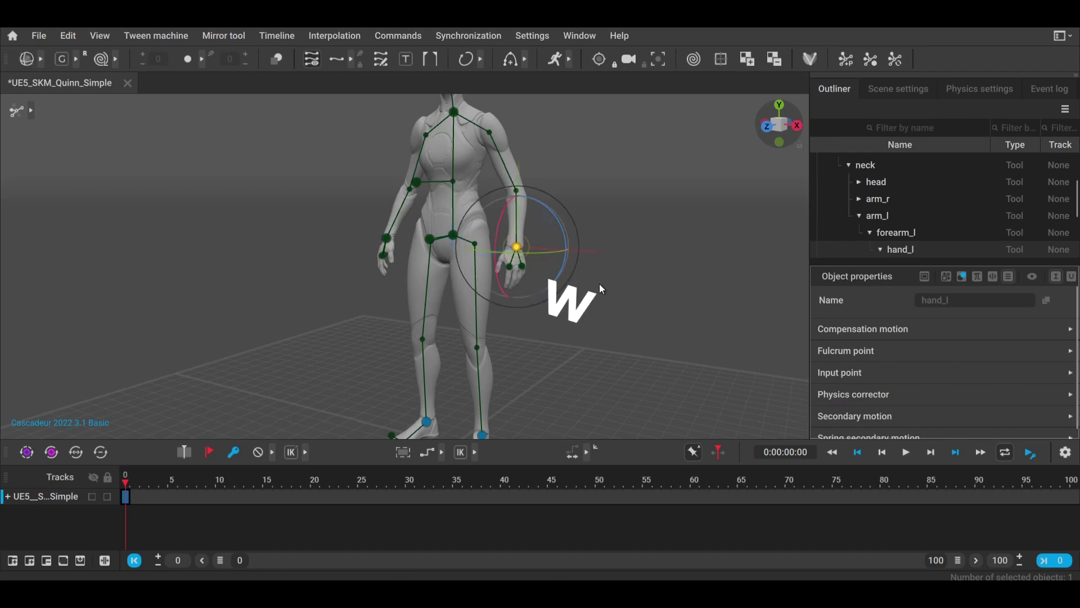
{"action": "key", "text": "e"}
{"action": "key", "text": "e"}
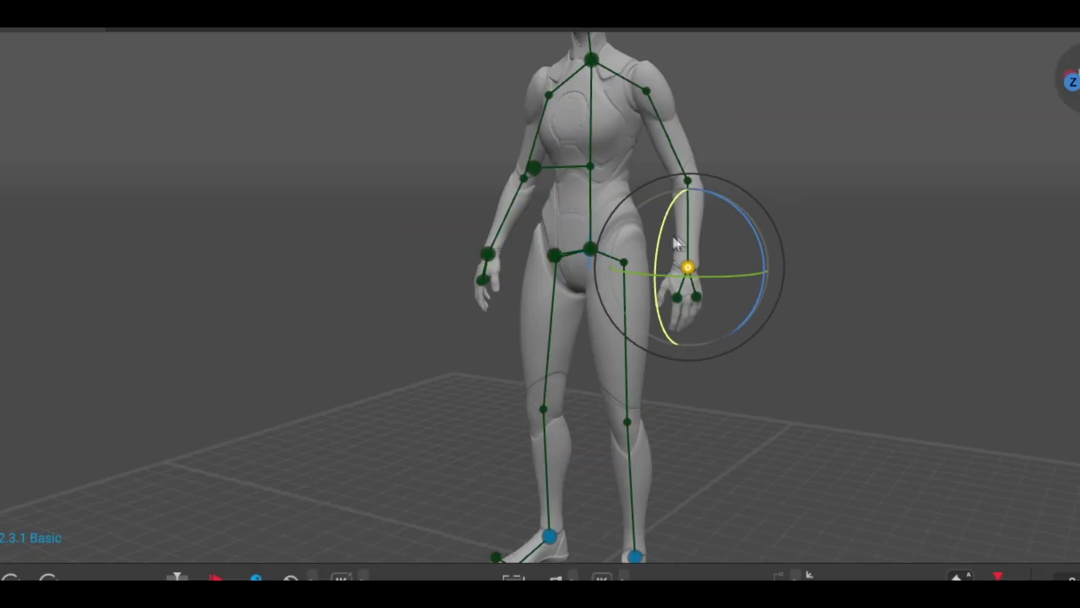
{"action": "left_click", "coordinate": [846, 204]}
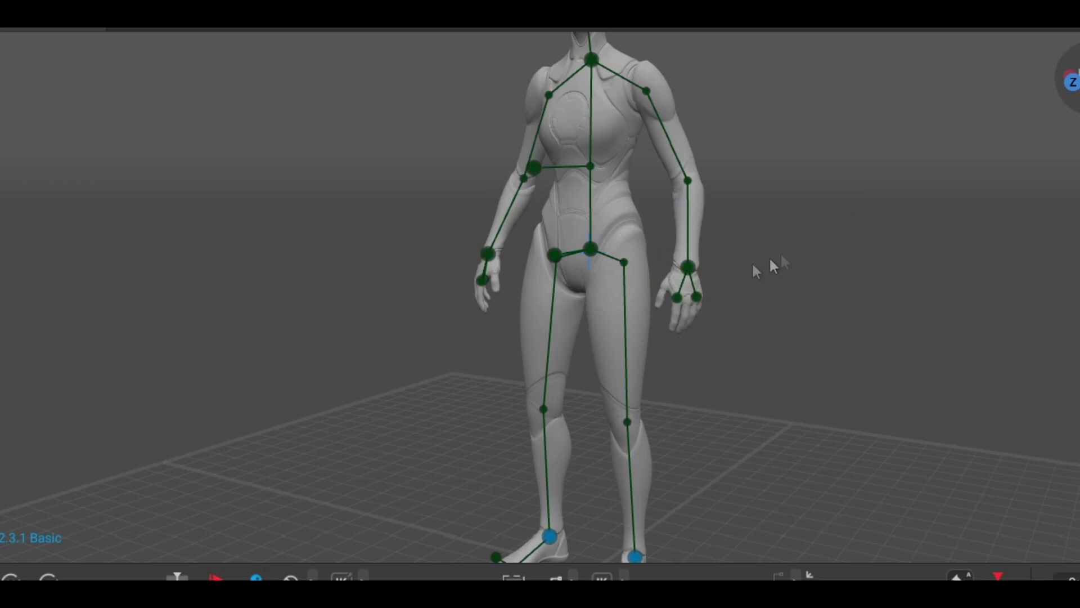
{"action": "left_click", "coordinate": [683, 262]}
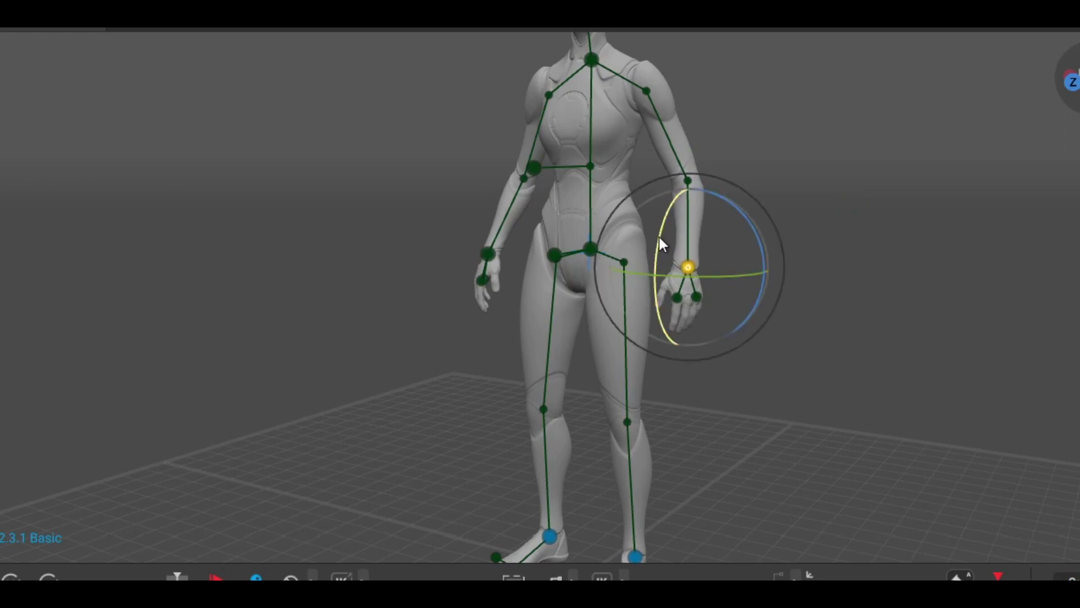
{"action": "left_click_drag", "start_coordinate": [660, 237], "coordinate": [569, 163]}
Step: Move the left hand forward along its blue axis, rotate it around the red axis, and deselect it
{"action": "key", "text": "w"}
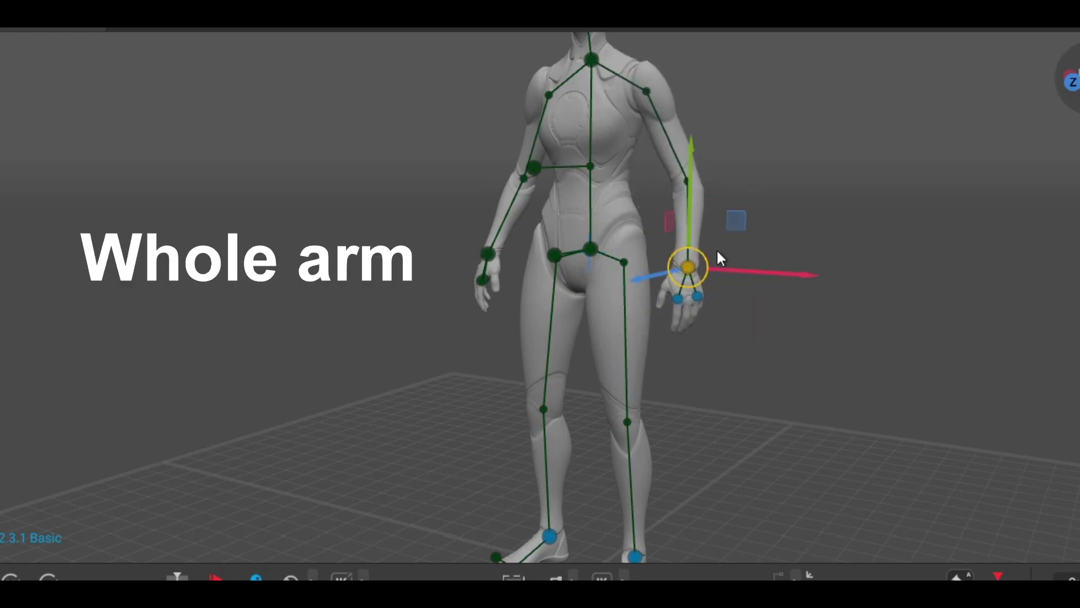
{"action": "left_click_drag", "start_coordinate": [654, 275], "coordinate": [550, 308]}
{"action": "key", "text": "e"}
{"action": "left_click_drag", "start_coordinate": [571, 257], "coordinate": [557, 222]}
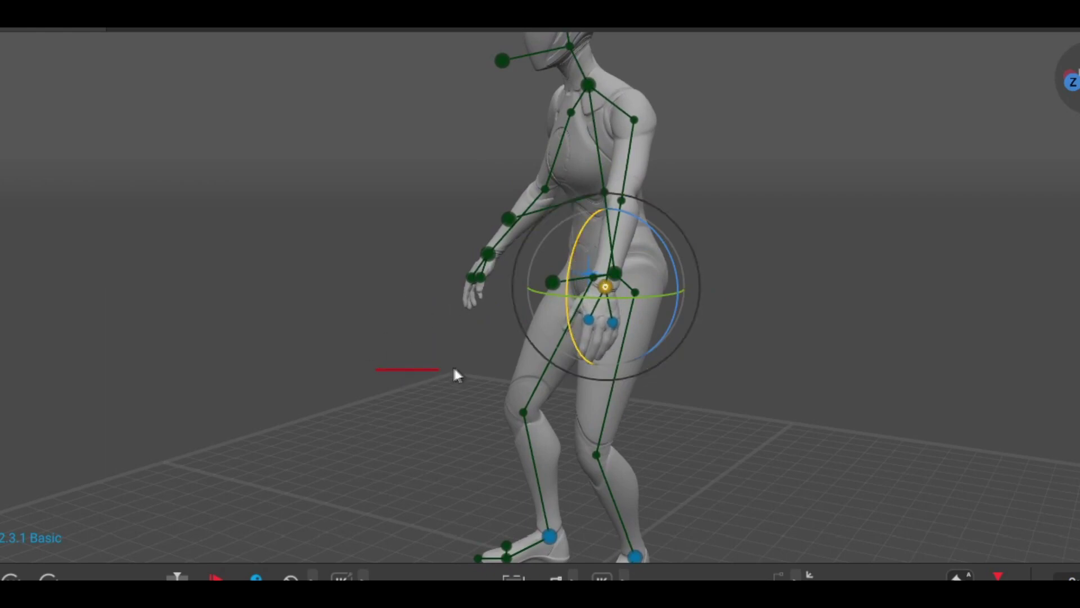
{"action": "left_click", "coordinate": [401, 360]}
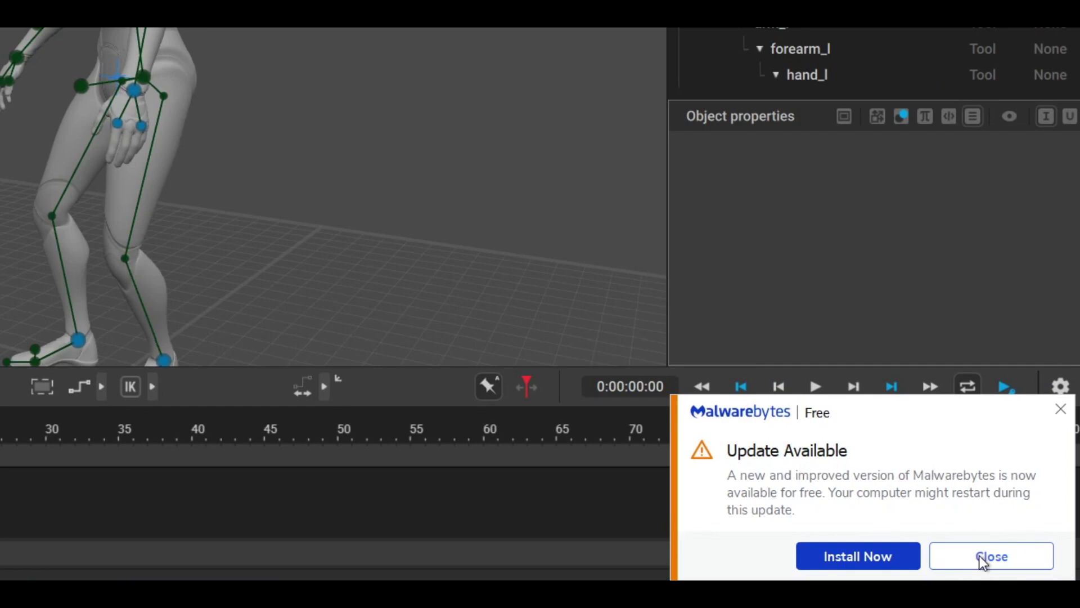
Step: Dismiss the Malwarebytes update notification without installing the update
{"action": "left_click", "coordinate": [988, 557]}
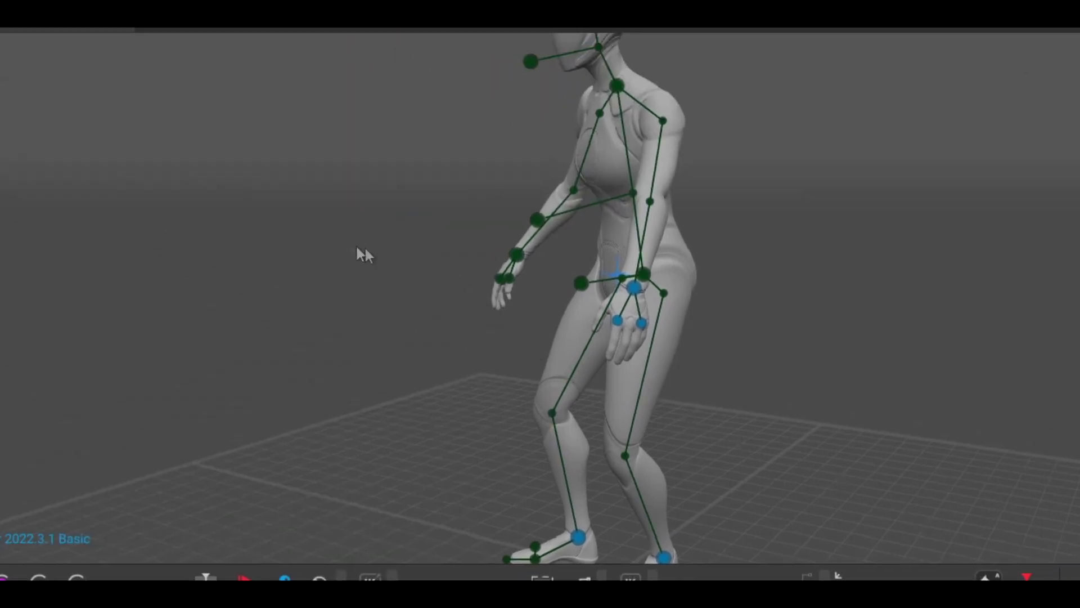
{"action": "left_click_drag", "start_coordinate": [358, 246], "coordinate": [542, 218], "text": "alt"}
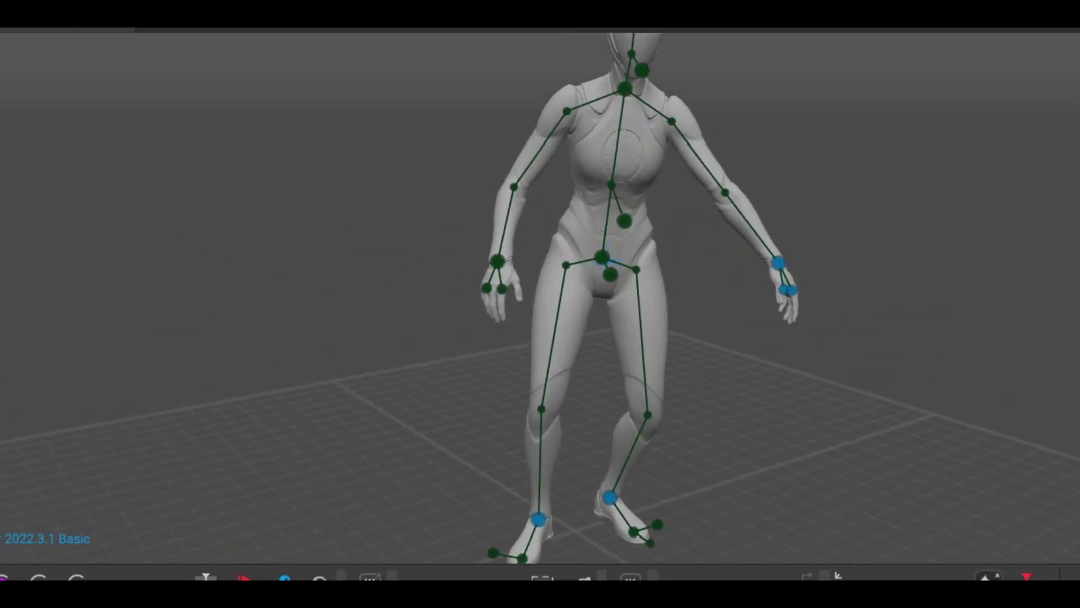
{"action": "left_click_drag", "start_coordinate": [563, 298], "coordinate": [656, 277], "text": "alt"}
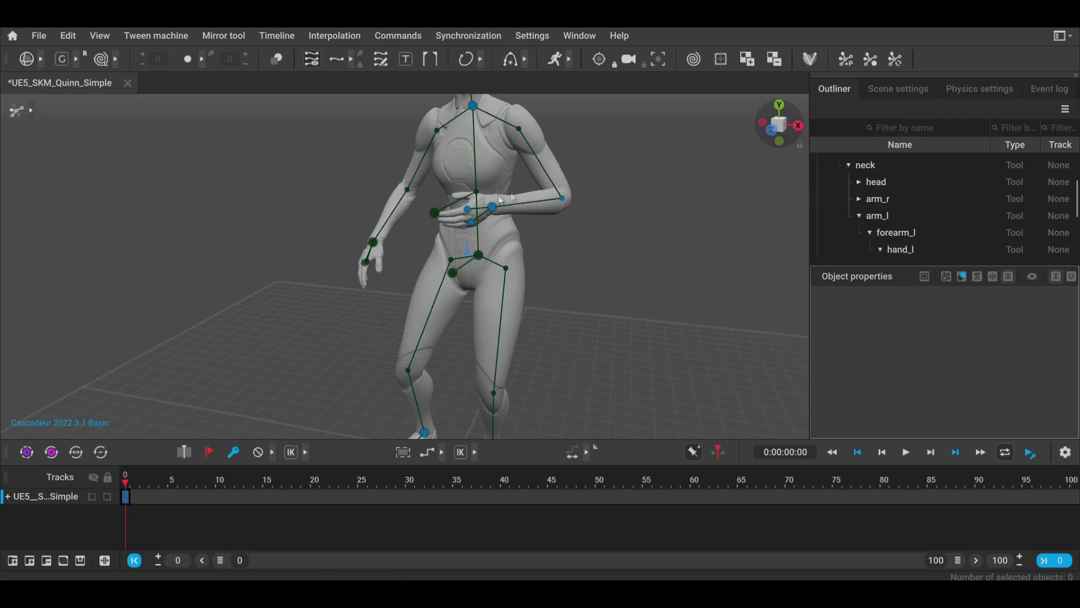
Step: Raise the left hand from waist height straight up along the vertical axis
{"action": "left_click", "coordinate": [491, 208]}
{"action": "scroll", "coordinate": [551, 210], "scroll_direction": "down", "scroll_amount": 3}
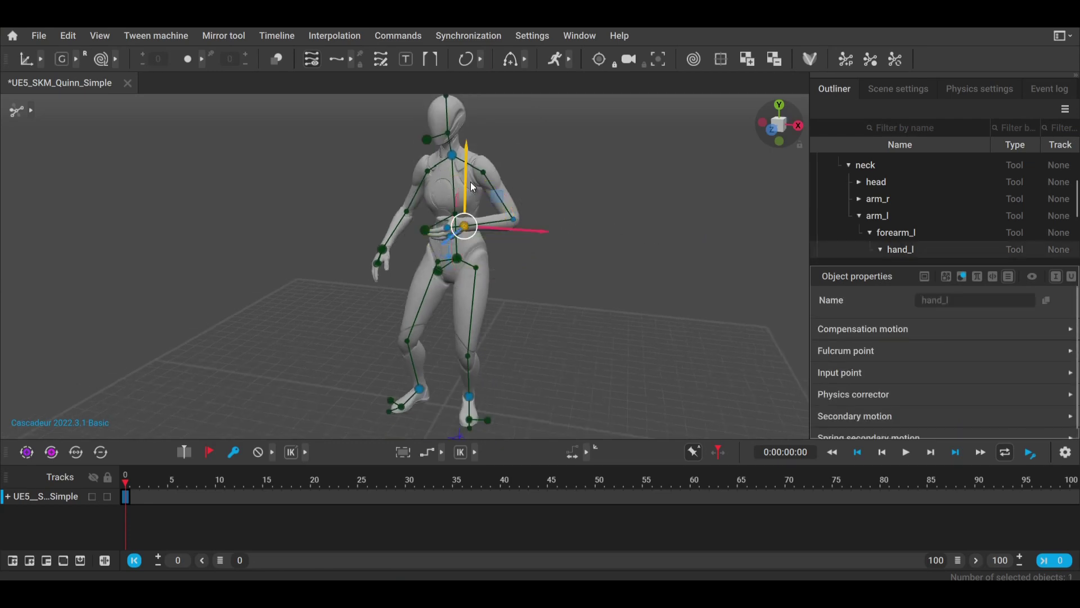
{"action": "left_click_drag", "start_coordinate": [465, 141], "coordinate": [469, 77]}
Step: Lift the left toe control slightly off the ground along the vertical axis
{"action": "left_click_drag", "start_coordinate": [608, 194], "coordinate": [633, 191], "text": "alt"}
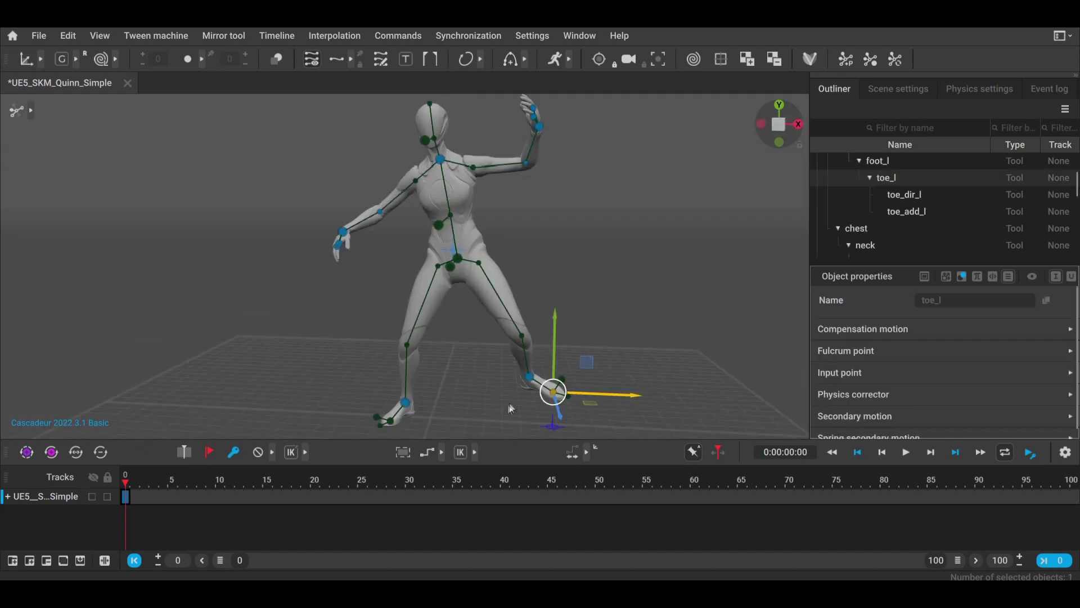
{"action": "mouse_move", "coordinate": [509, 407]}
{"action": "left_mouse_down"}
{"action": "mouse_move", "coordinate": [500, 413]}
{"action": "mouse_move", "coordinate": [536, 410]}
{"action": "mouse_move", "coordinate": [514, 413]}
{"action": "mouse_move", "coordinate": [525, 413]}
{"action": "left_mouse_up"}
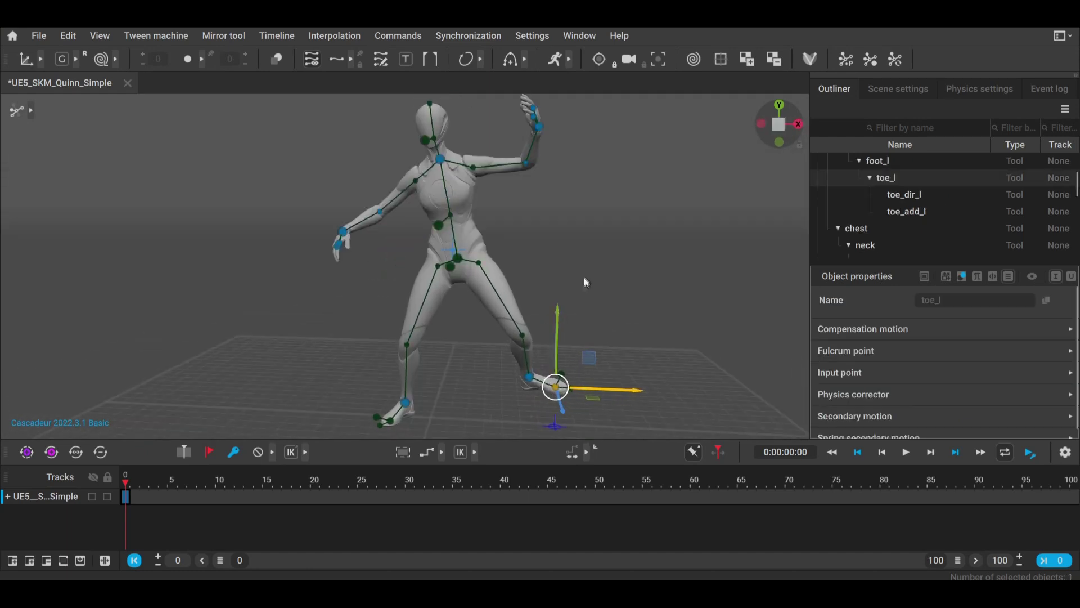
{"action": "left_click_drag", "start_coordinate": [586, 258], "coordinate": [604, 356]}
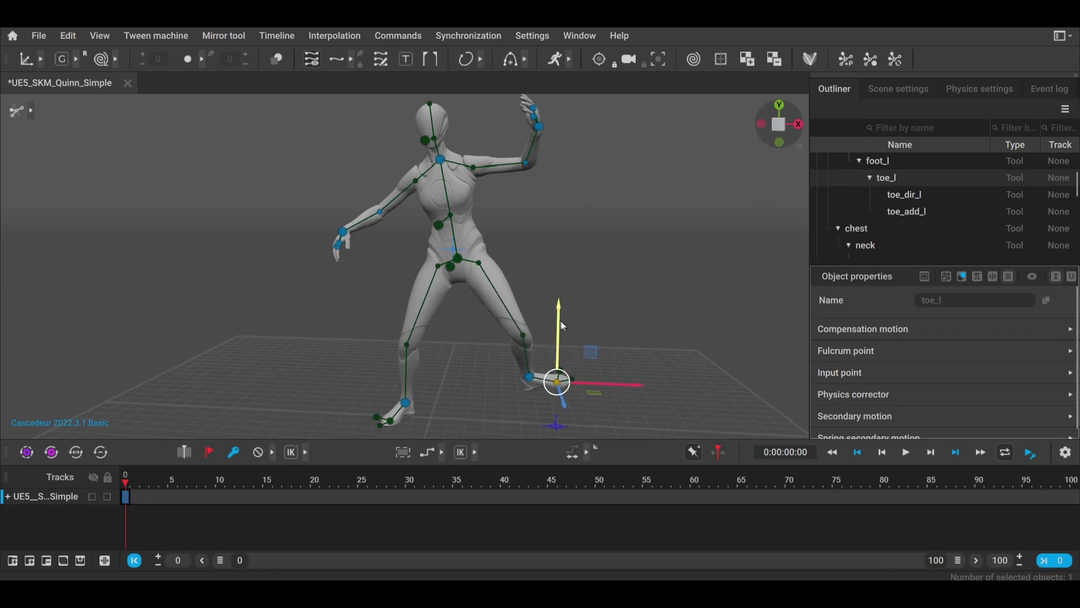
{"action": "scroll", "coordinate": [632, 404], "scroll_direction": "up", "scroll_amount": 3}
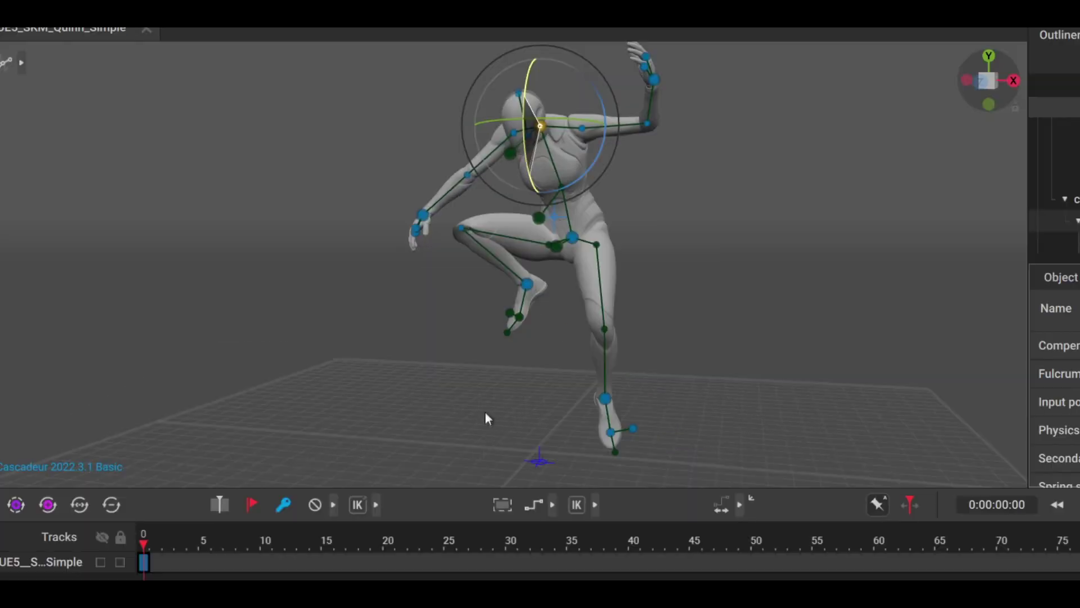
Step: Rotate the neck control around its red axis to tilt the character's lowered head back up
{"action": "left_click_drag", "start_coordinate": [482, 443], "coordinate": [440, 186]}
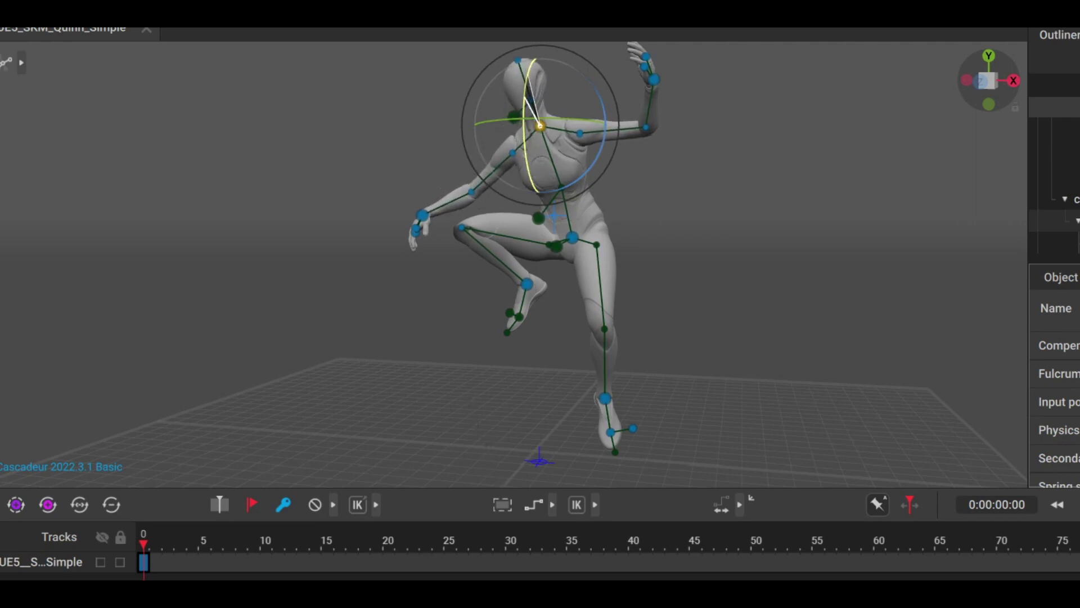
{"action": "left_click_drag", "start_coordinate": [519, 78], "coordinate": [498, 32]}
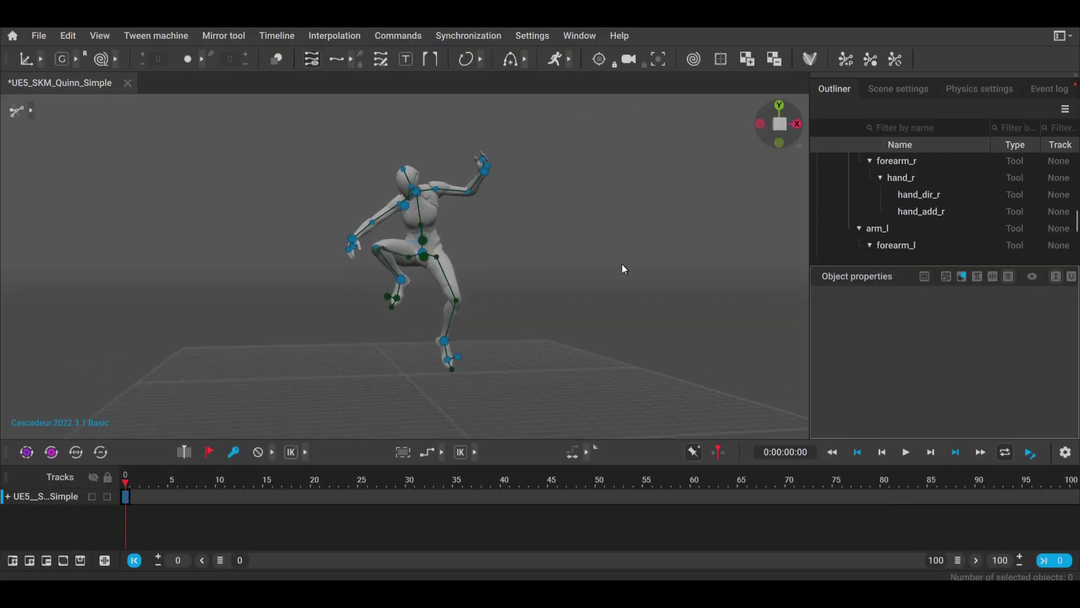
{"action": "left_click_drag", "start_coordinate": [616, 264], "coordinate": [589, 257], "text": "alt"}
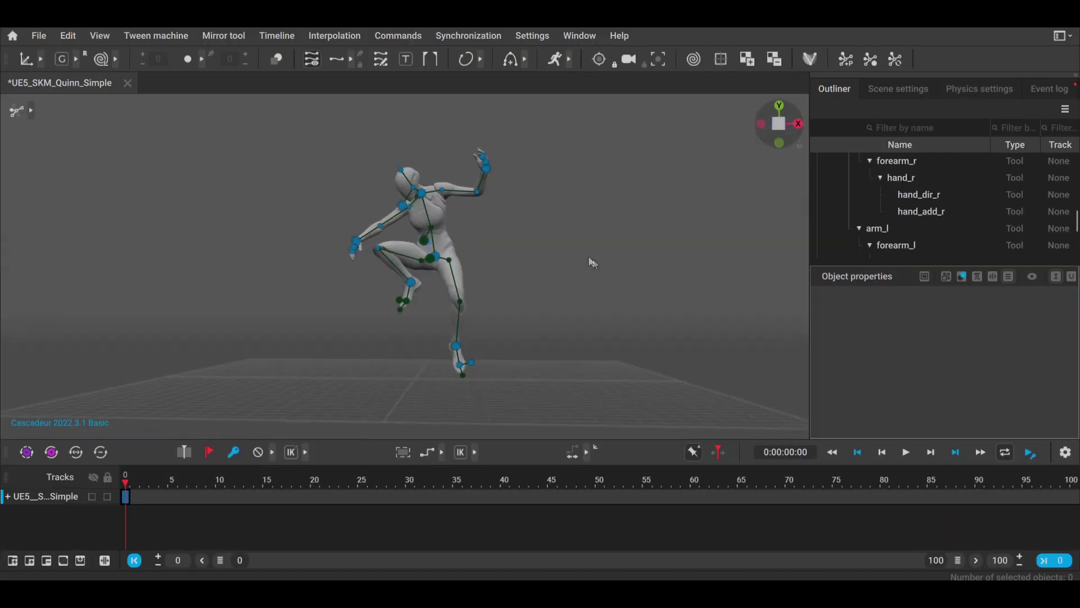
{"action": "right_click_drag", "start_coordinate": [592, 263], "coordinate": [635, 258]}
{"action": "scroll", "coordinate": [565, 266], "scroll_direction": "up", "scroll_amount": 3}
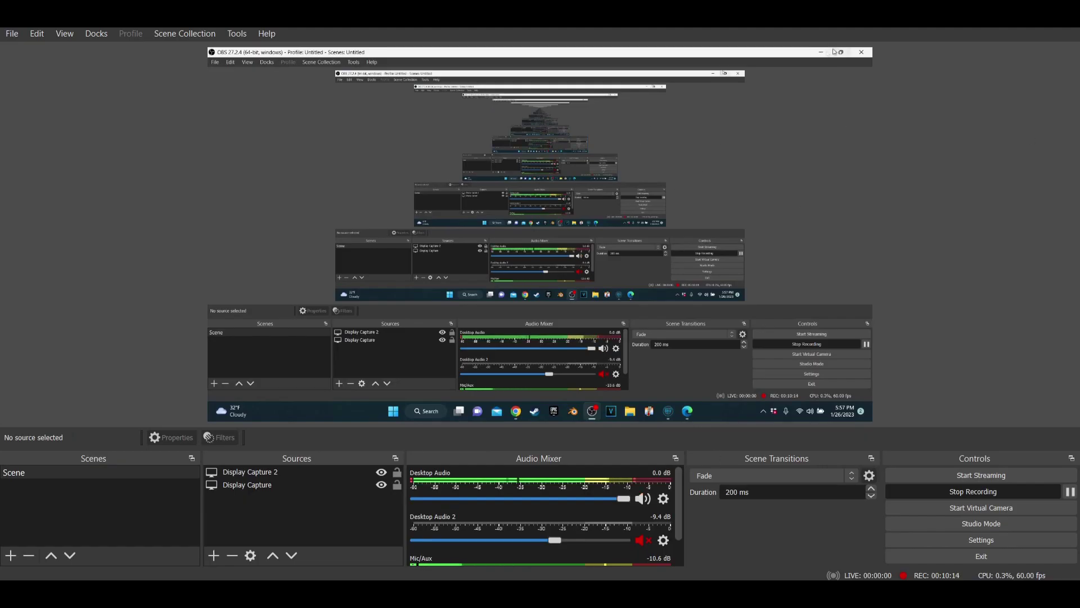
Step: Minimize OBS to work in Cascadeur with the YouTube animation tutorial beside it
{"action": "left_click", "coordinate": [996, 17]}
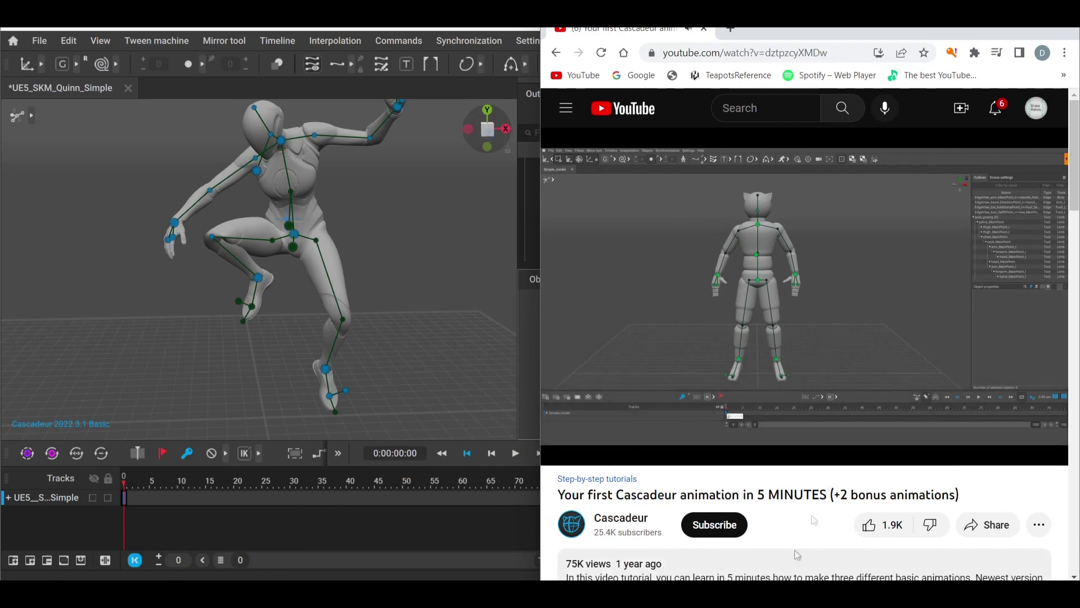
{"action": "mouse_move", "coordinate": [748, 597]}
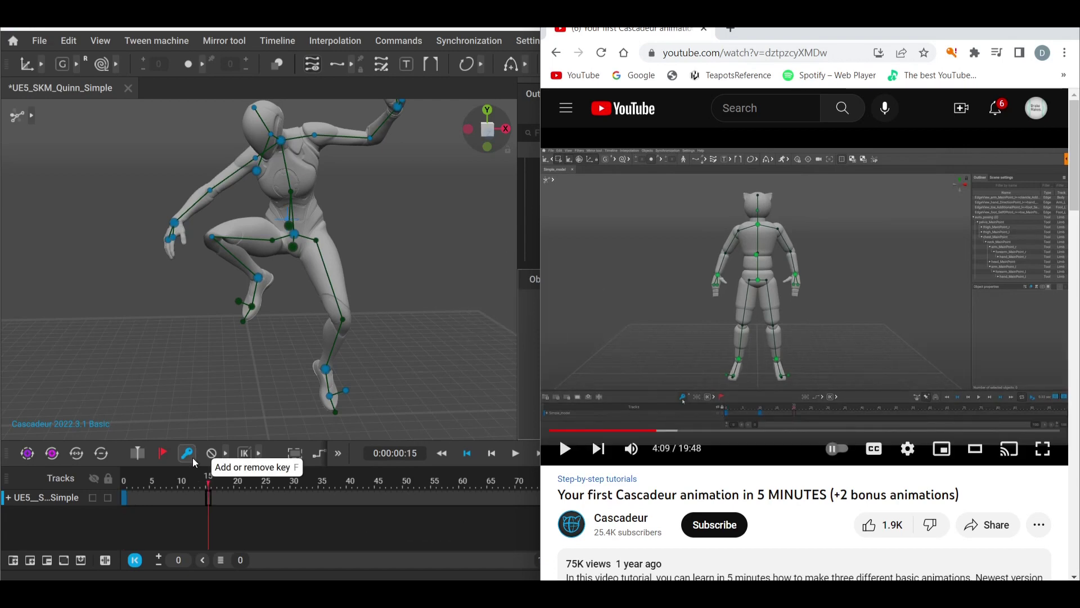
Step: Key frame 15 on Quinn, then lower the raised right foot to the ground and plant it out to the side
{"action": "left_click", "coordinate": [447, 28]}
{"action": "left_click", "coordinate": [640, 27]}
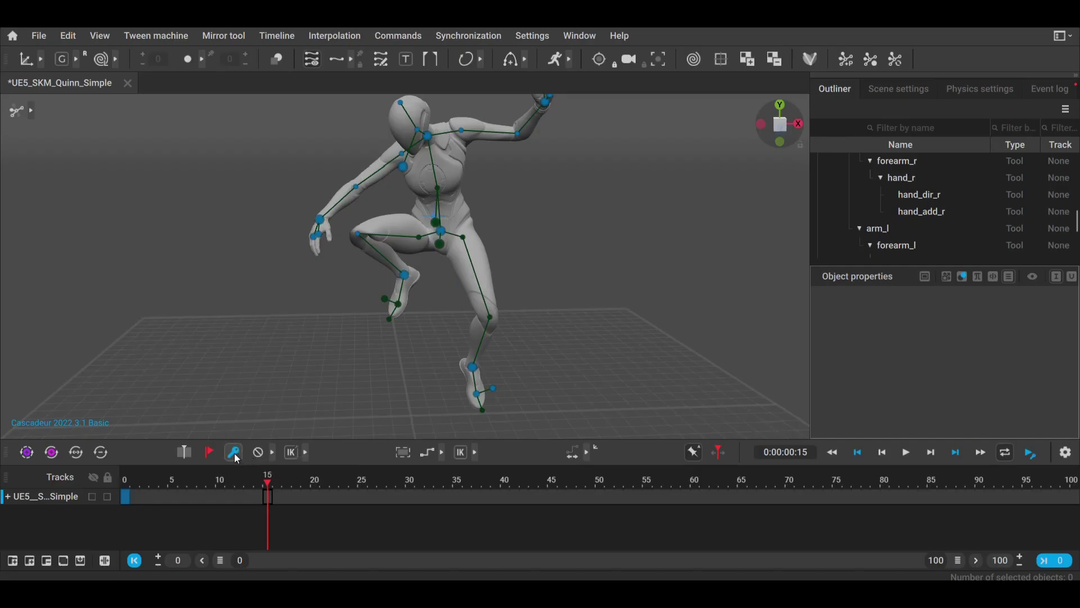
{"action": "left_click", "coordinate": [419, 284]}
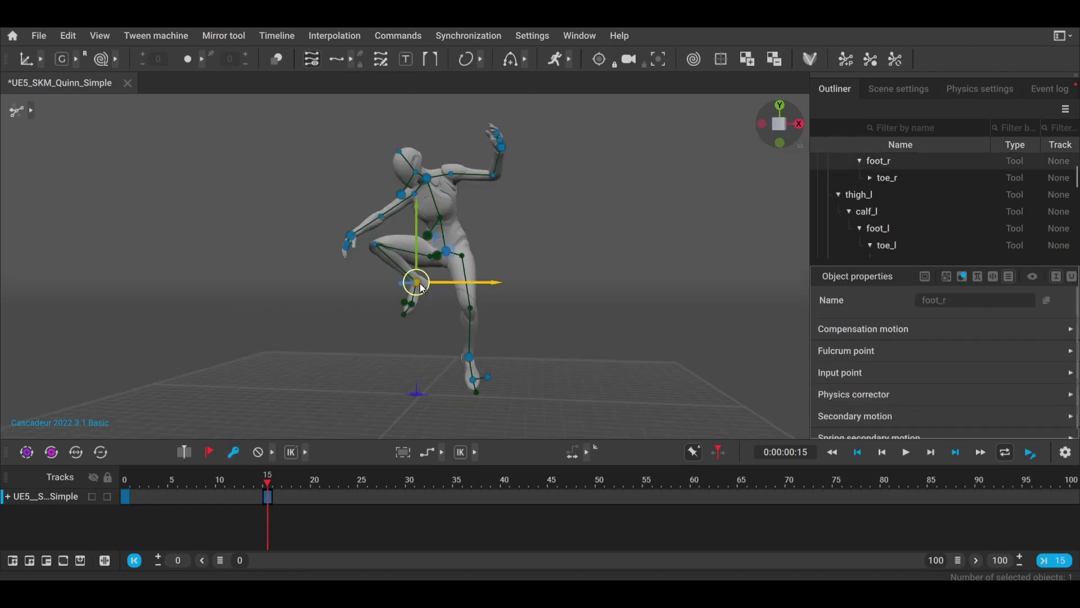
{"action": "left_click_drag", "start_coordinate": [418, 216], "coordinate": [423, 286]}
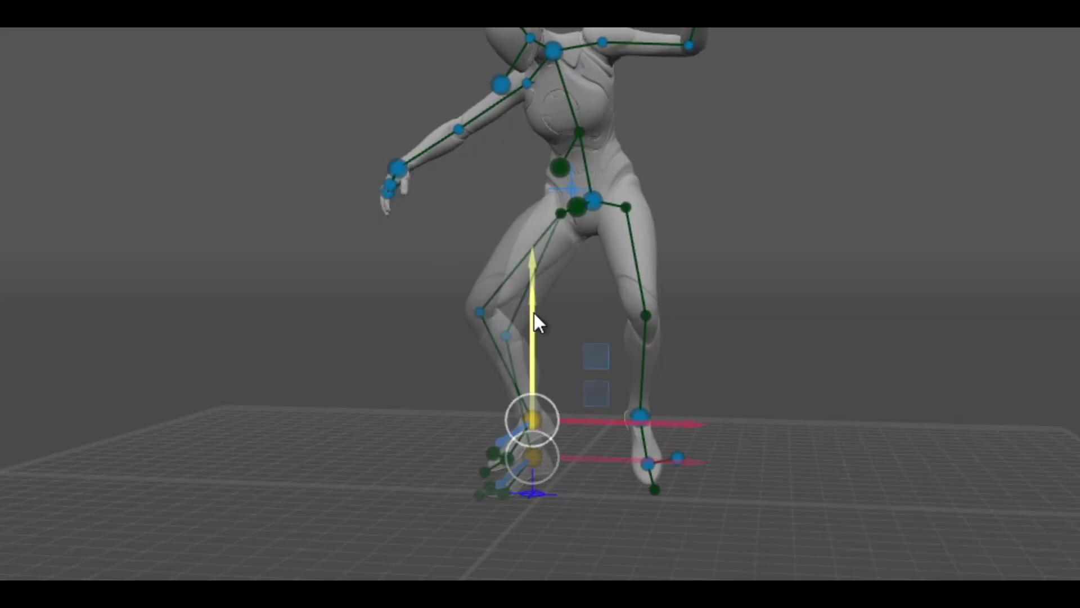
{"action": "left_click_drag", "start_coordinate": [635, 472], "coordinate": [521, 486]}
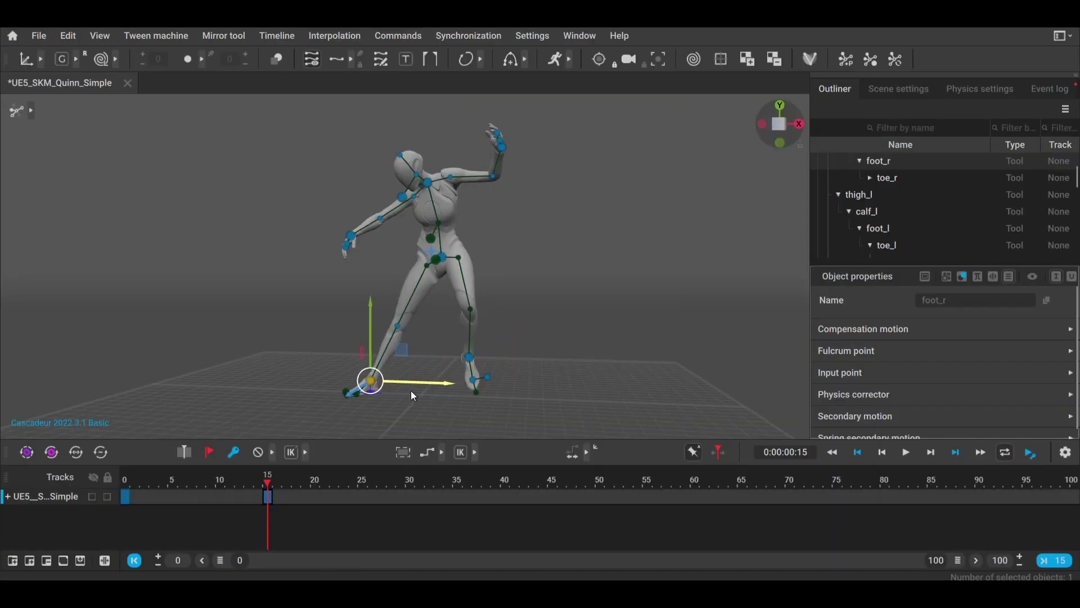
{"action": "left_click_drag", "start_coordinate": [411, 391], "coordinate": [416, 390]}
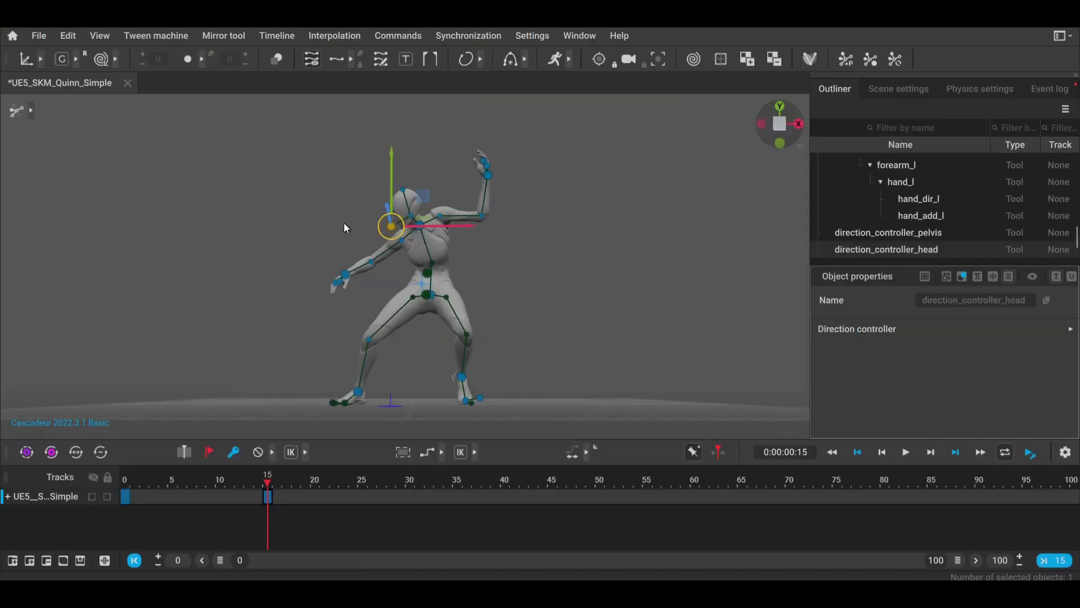
Step: Orbit around Quinn and scrub the timeline back to frame 0 to review the motion between the two poses
{"action": "left_click", "coordinate": [325, 240]}
{"action": "left_click_drag", "start_coordinate": [325, 241], "coordinate": [489, 241], "text": "alt"}
{"action": "left_click_drag", "start_coordinate": [296, 474], "coordinate": [294, 452]}
{"action": "left_click_drag", "start_coordinate": [135, 490], "coordinate": [111, 495]}
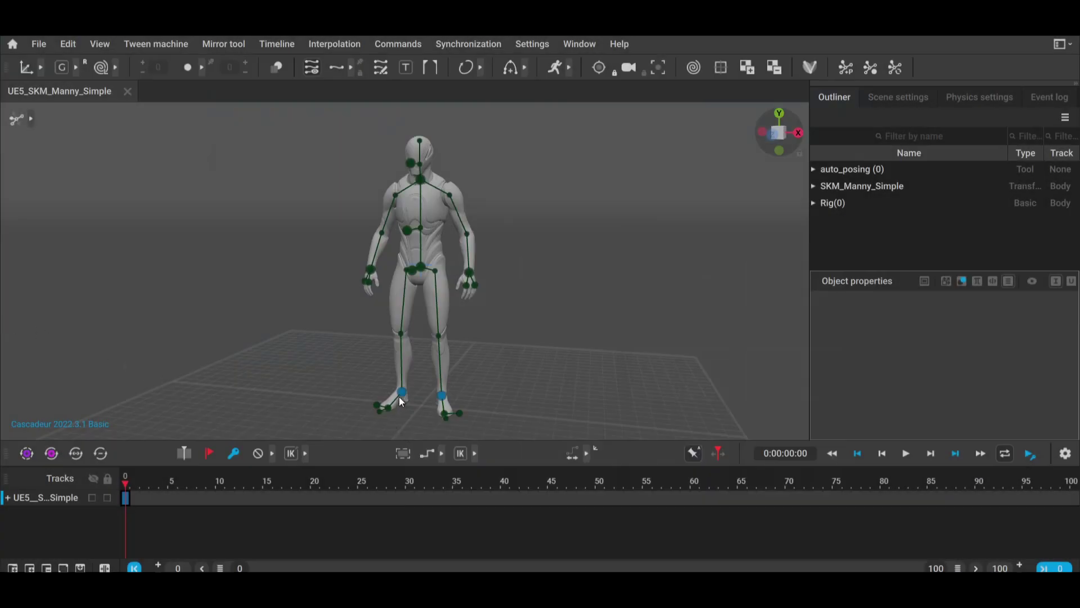
Step: At frame 0, move Manny's right foot forward and left foot back into a stride, and straighten the chest direction controller
{"action": "left_click", "coordinate": [401, 392]}
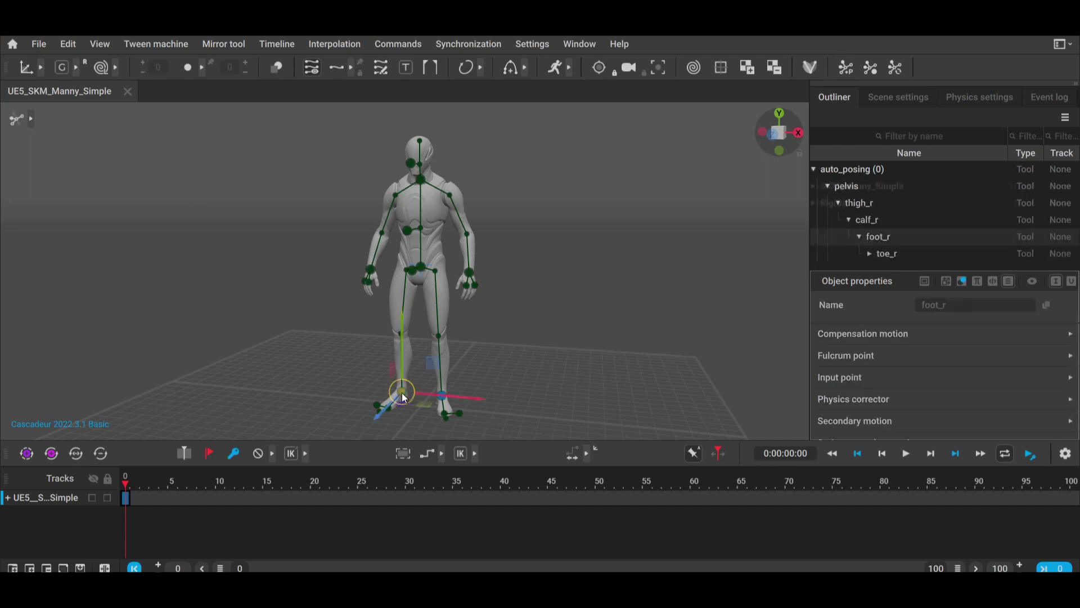
{"action": "left_click_drag", "start_coordinate": [374, 417], "coordinate": [363, 426]}
{"action": "left_click", "coordinate": [441, 395]}
{"action": "left_click_drag", "start_coordinate": [429, 419], "coordinate": [439, 415]}
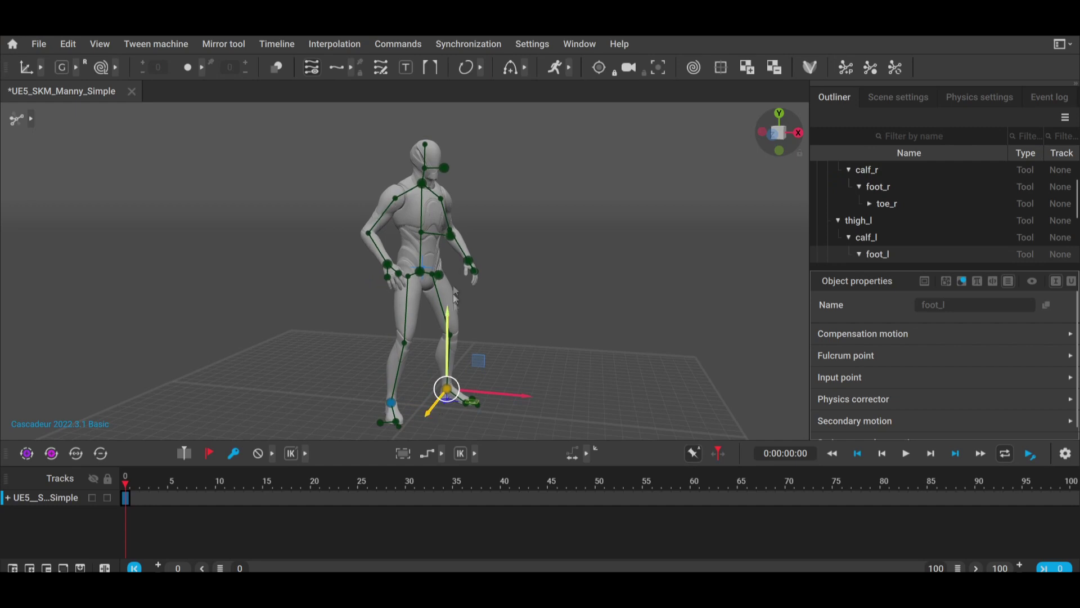
{"action": "left_click", "coordinate": [451, 235]}
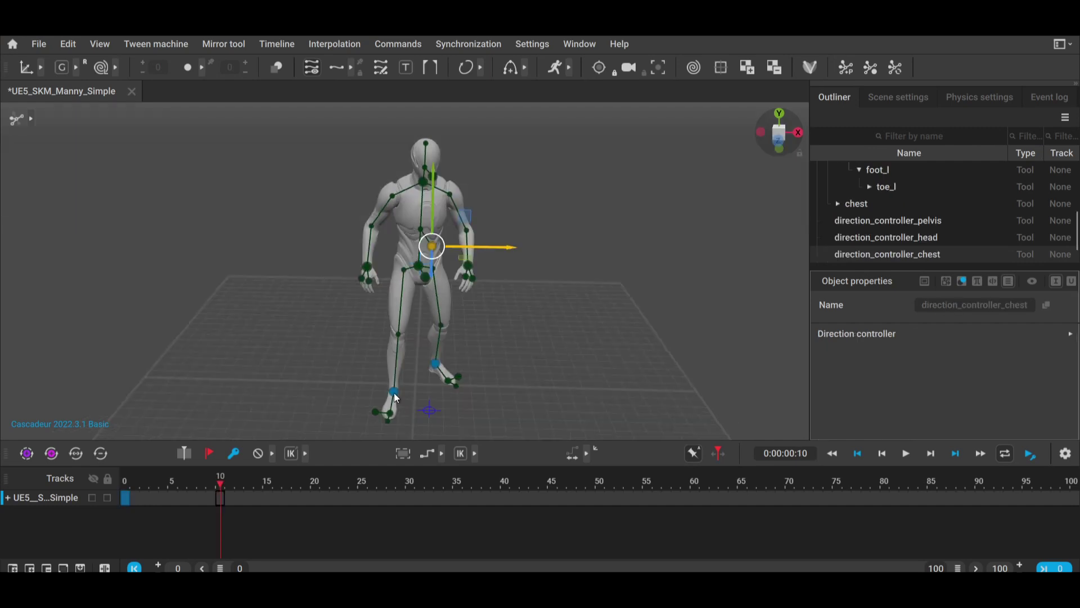
Step: Key frame 10 and reverse the stride by moving the right foot back and the left foot forward
{"action": "left_click", "coordinate": [395, 395]}
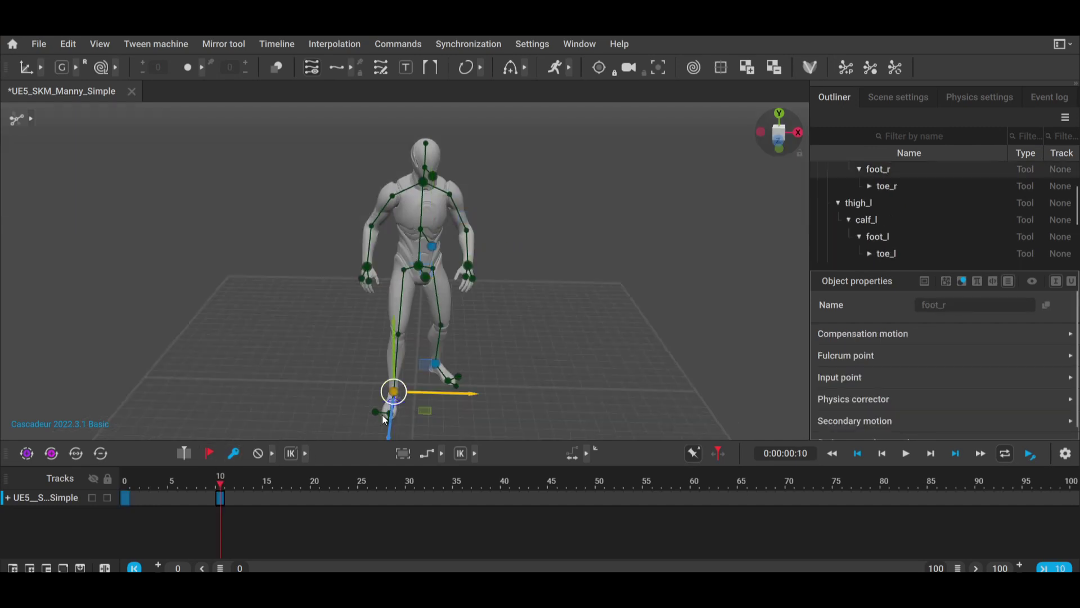
{"action": "left_click_drag", "start_coordinate": [390, 431], "coordinate": [394, 393]}
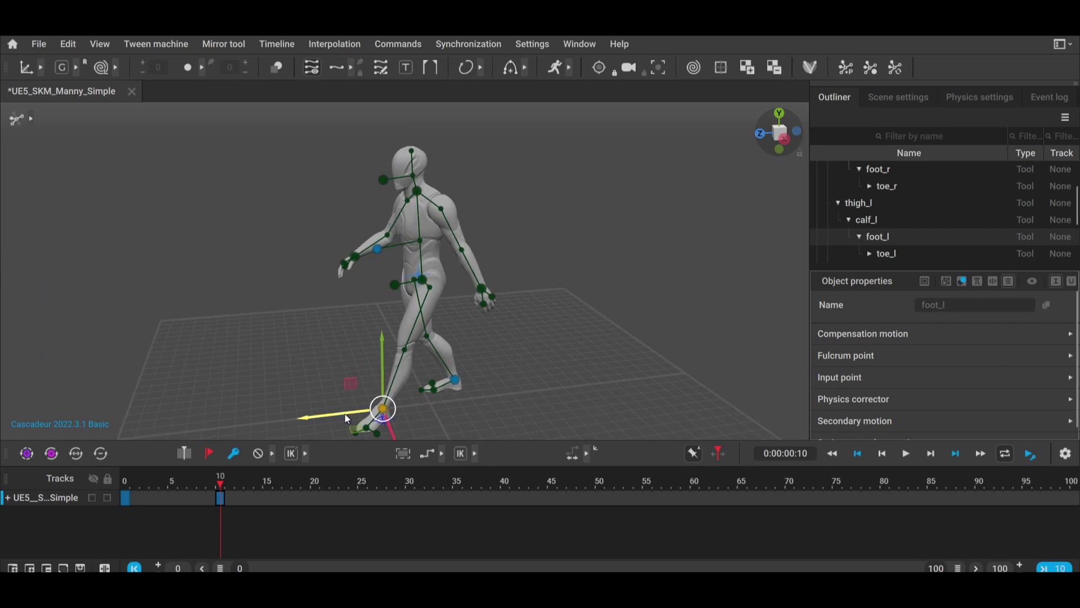
{"action": "left_click_drag", "start_coordinate": [343, 415], "coordinate": [354, 414]}
Step: Shift the chest direction controller at frame 10 slightly along the red X axis toward the character's right side
{"action": "right_click_drag", "start_coordinate": [357, 418], "coordinate": [424, 249]}
{"action": "left_click", "coordinate": [424, 239]}
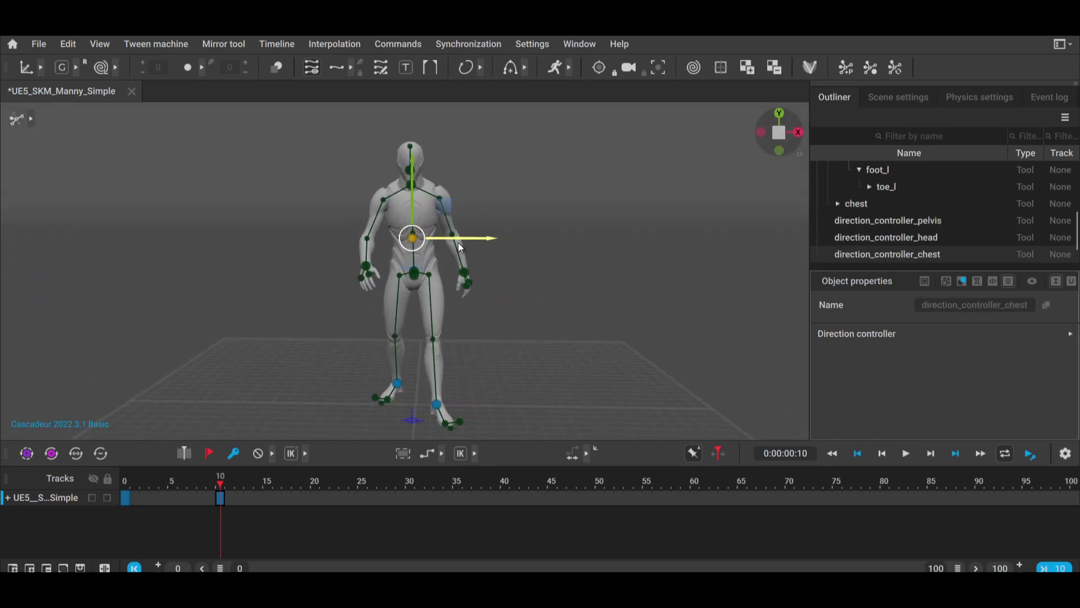
{"action": "left_click_drag", "start_coordinate": [458, 242], "coordinate": [447, 249]}
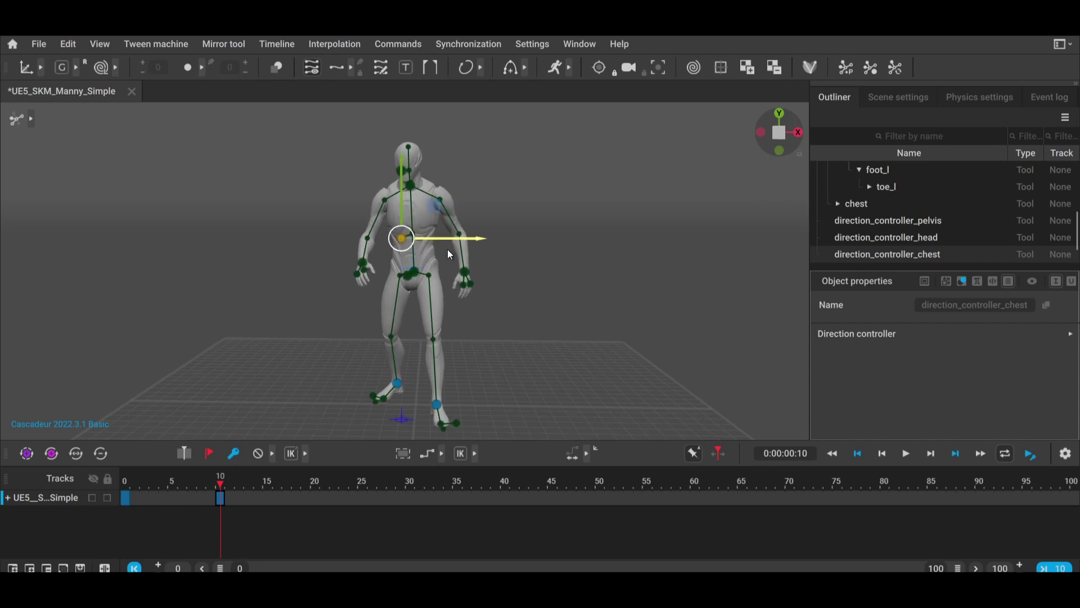
{"action": "left_click", "coordinate": [509, 245]}
{"action": "right_click_drag", "start_coordinate": [509, 246], "coordinate": [586, 255]}
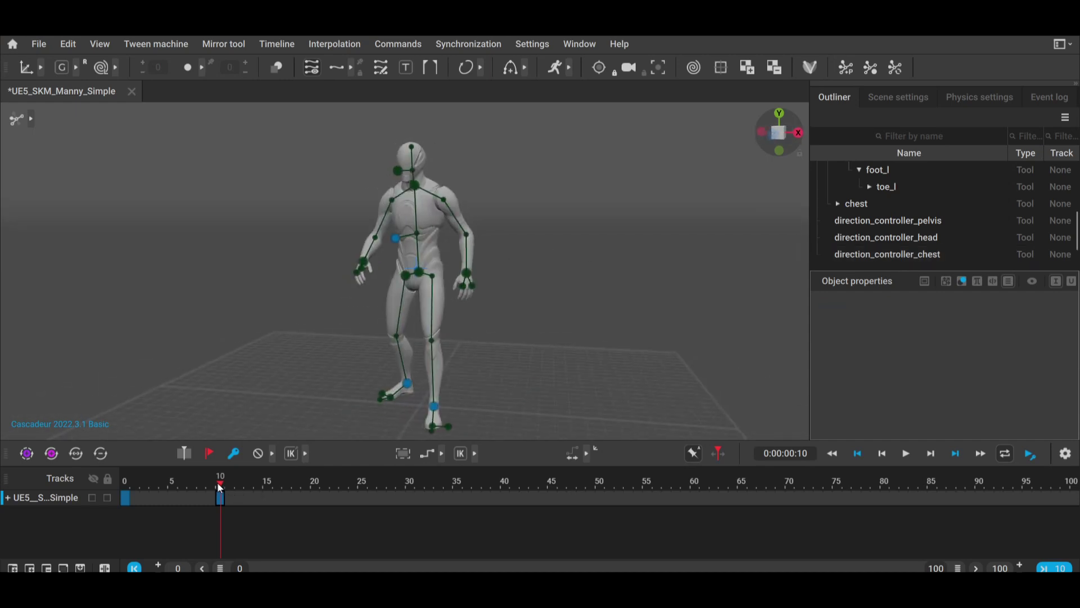
Step: Select the track from frame 0 to 20 and set its interpolation to Bezier clamped
{"action": "left_click_drag", "start_coordinate": [219, 487], "coordinate": [142, 486]}
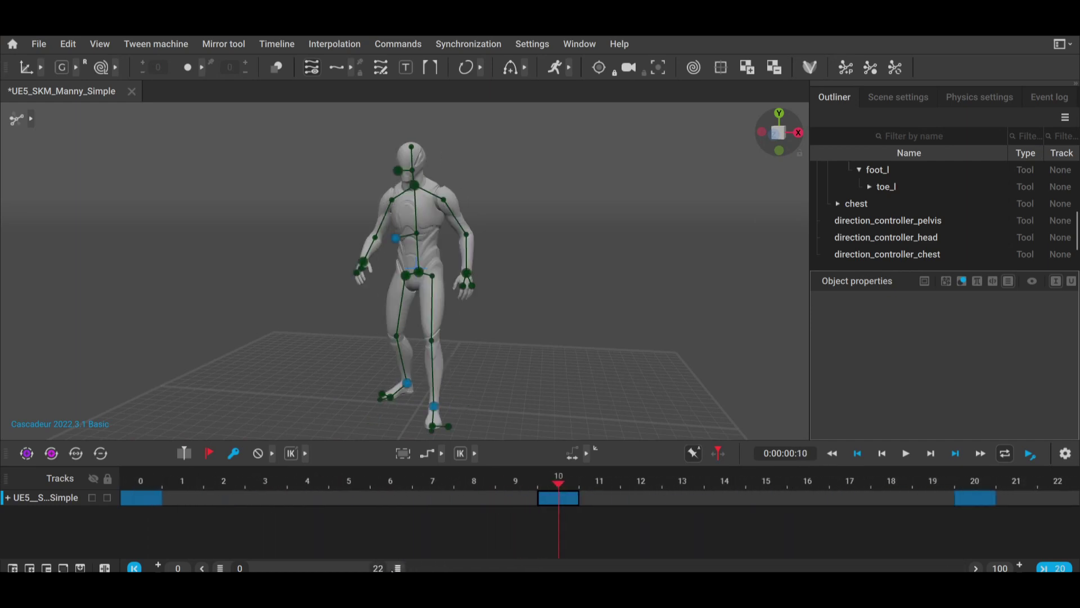
{"action": "left_click_drag", "start_coordinate": [118, 504], "coordinate": [1039, 514]}
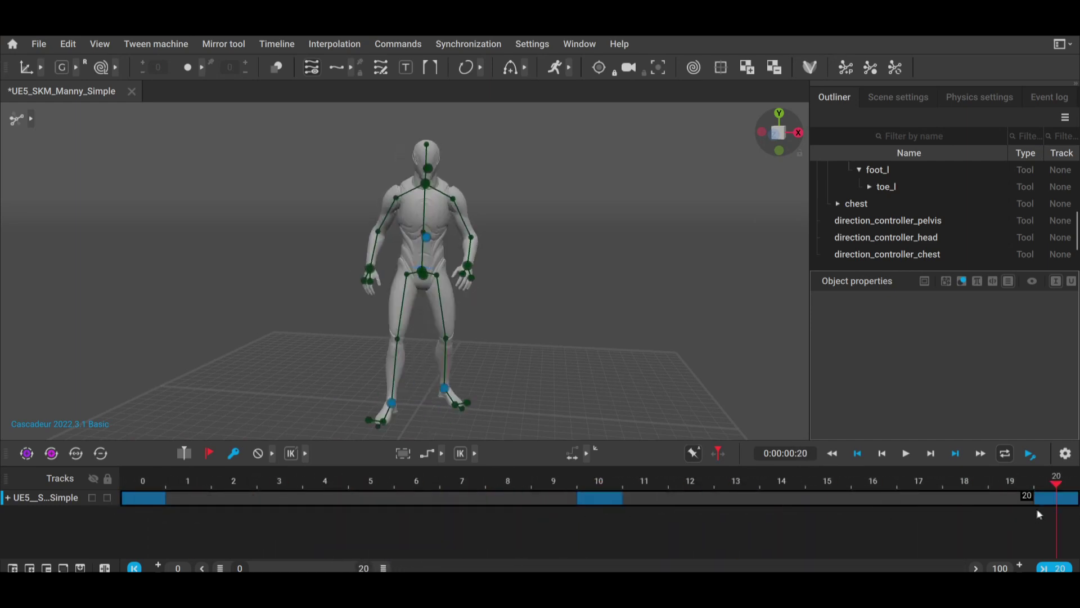
{"action": "left_click", "coordinate": [442, 455]}
{"action": "left_click", "coordinate": [435, 455]}
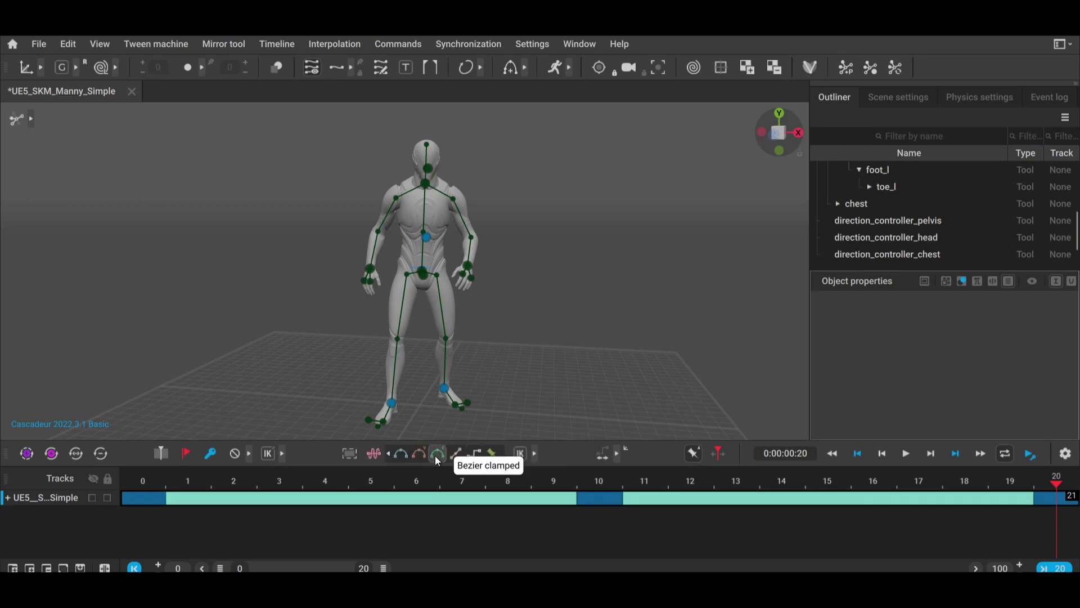
Step: Play back the 40-frame walk cycle and return the playhead to frame 0
{"action": "left_click", "coordinate": [908, 450]}
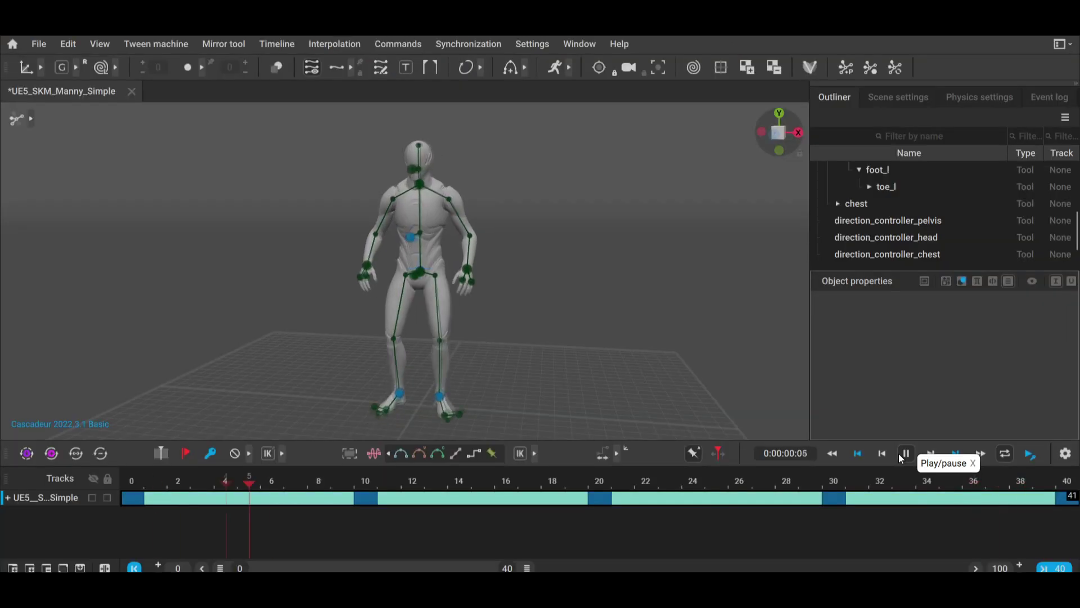
{"action": "left_click", "coordinate": [900, 454]}
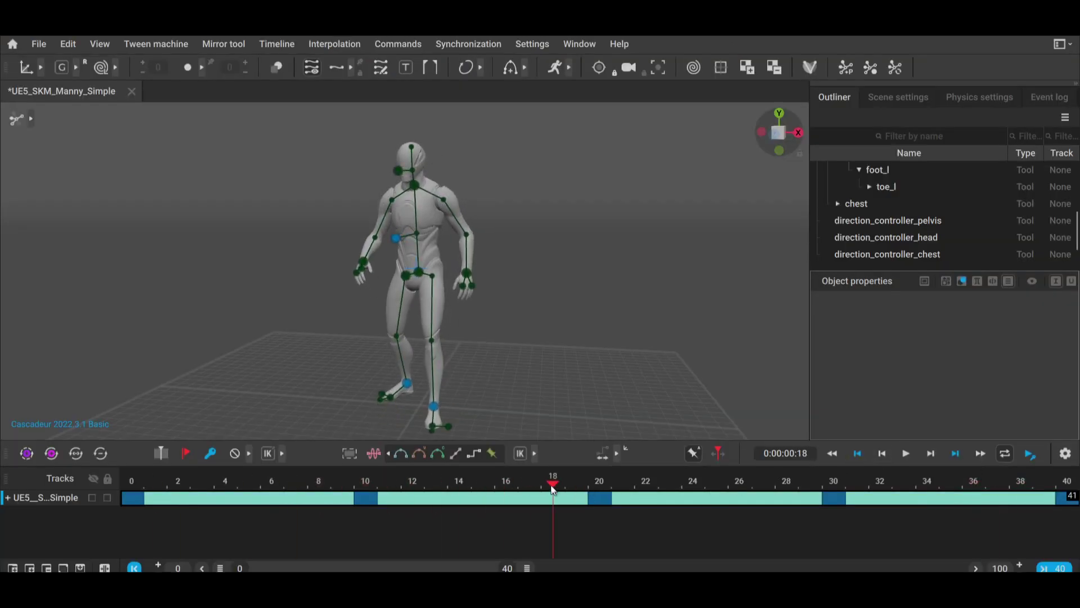
{"action": "left_click_drag", "start_coordinate": [553, 489], "coordinate": [136, 498]}
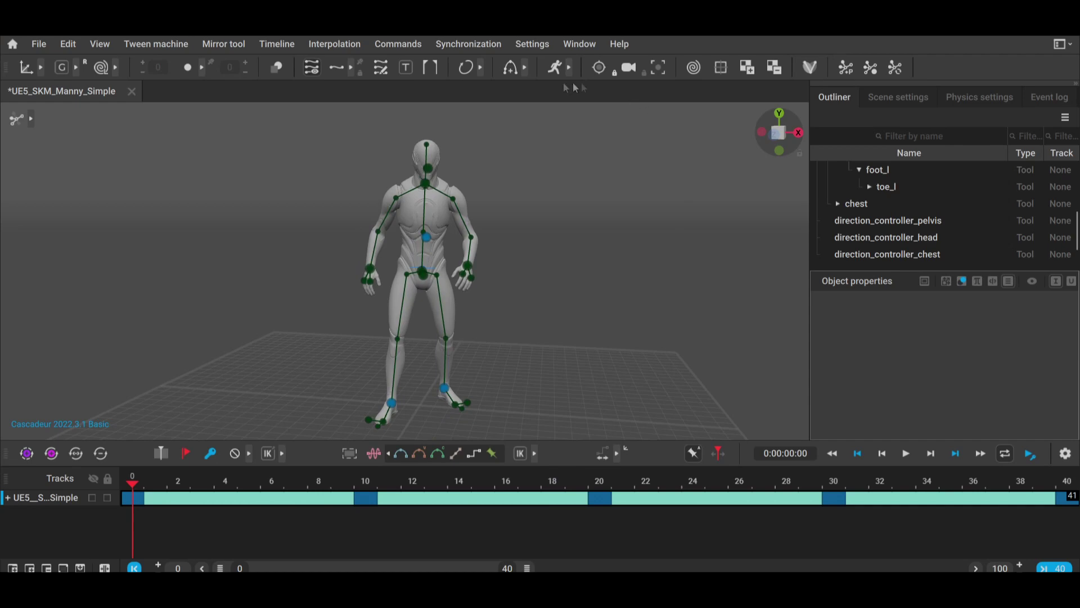
Step: Turn on AutoPhysics and play the walk to compare the green physics ghost with the keyed animation
{"action": "left_click", "coordinate": [554, 69]}
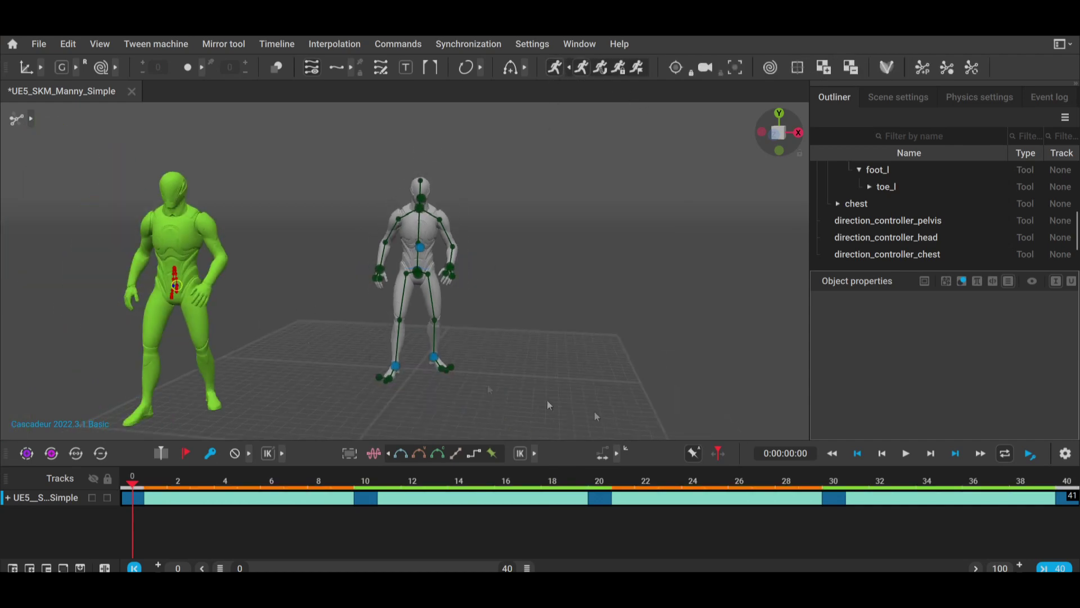
{"action": "left_click", "coordinate": [903, 454]}
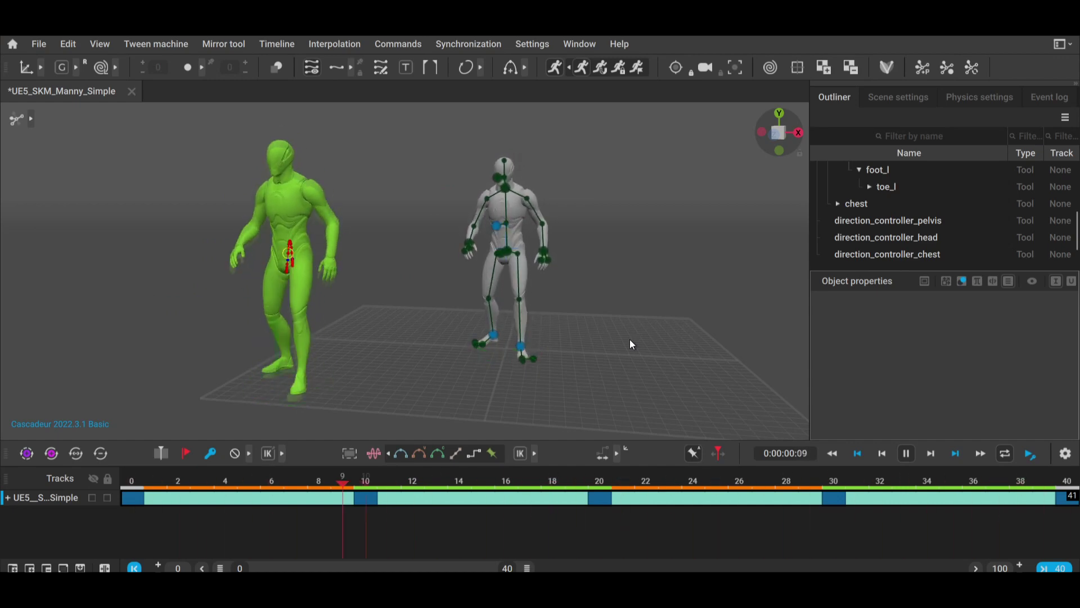
Step: Turn on secondary motion in the physics settings and open the physics corrector and secondary motion properties of the upper-body points
{"action": "left_click", "coordinate": [978, 97]}
{"action": "scroll", "coordinate": [845, 225], "scroll_direction": "down", "scroll_amount": 3}
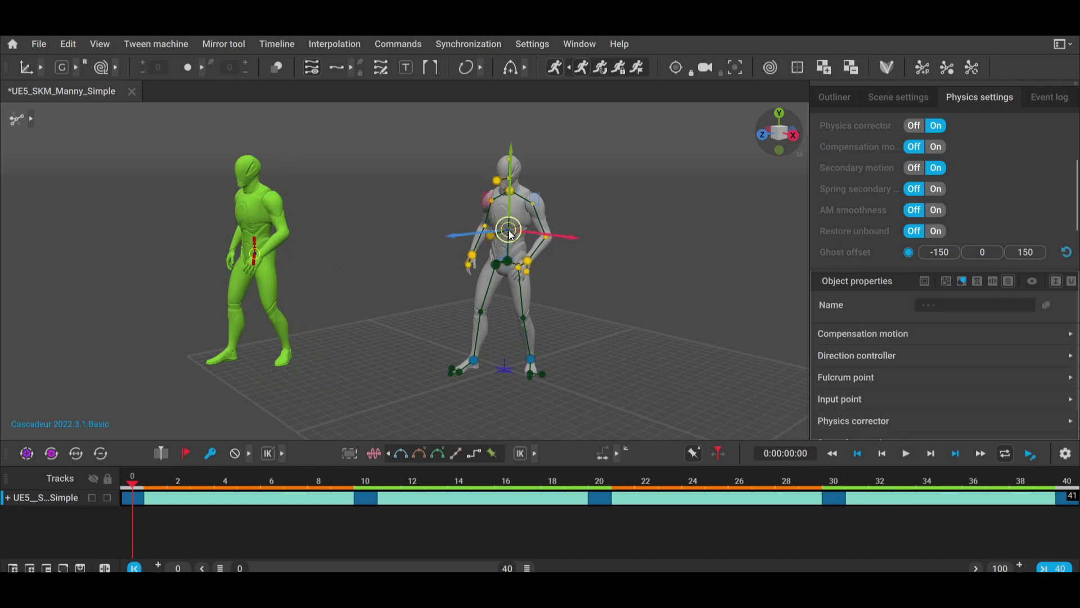
{"action": "left_click", "coordinate": [869, 406]}
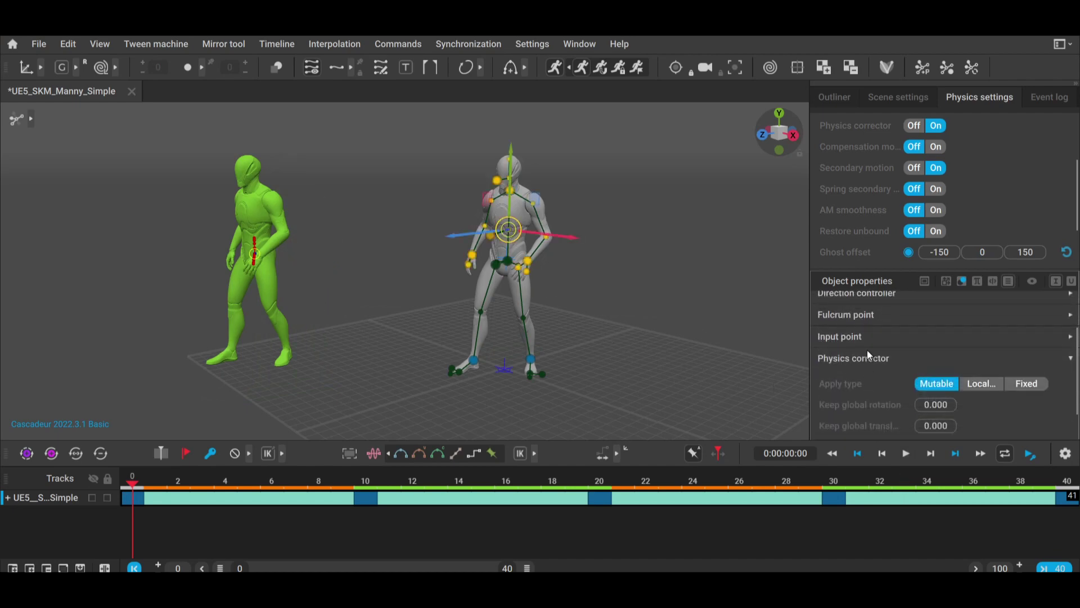
{"action": "left_click", "coordinate": [861, 329]}
{"action": "left_click", "coordinate": [860, 367]}
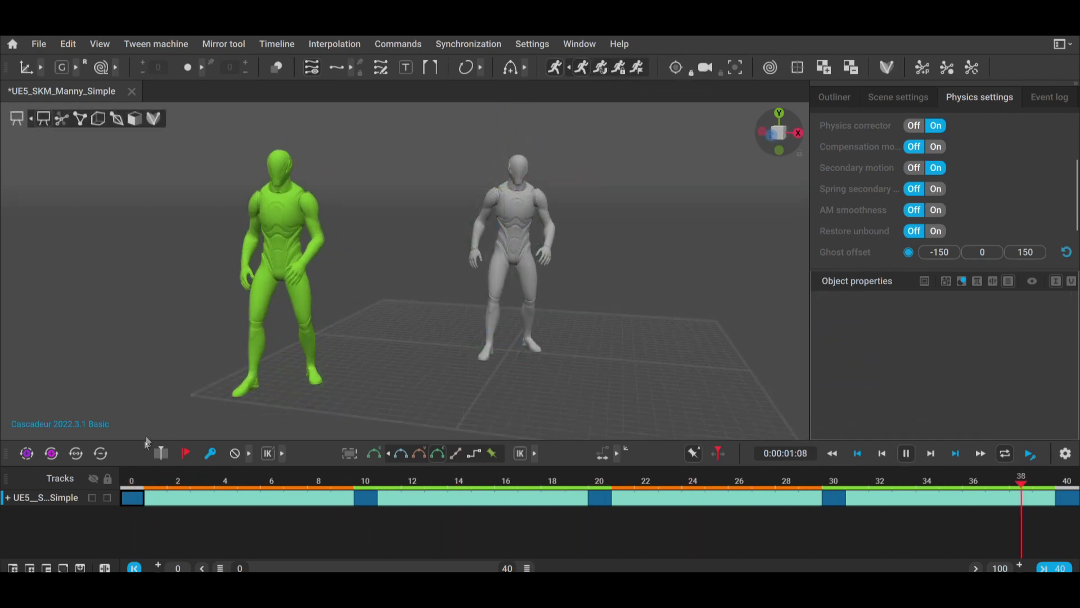
Step: Snap the animation to the physics result, turning off secondary motion and resetting its parameters to default
{"action": "left_click_drag", "start_coordinate": [133, 497], "coordinate": [239, 503]}
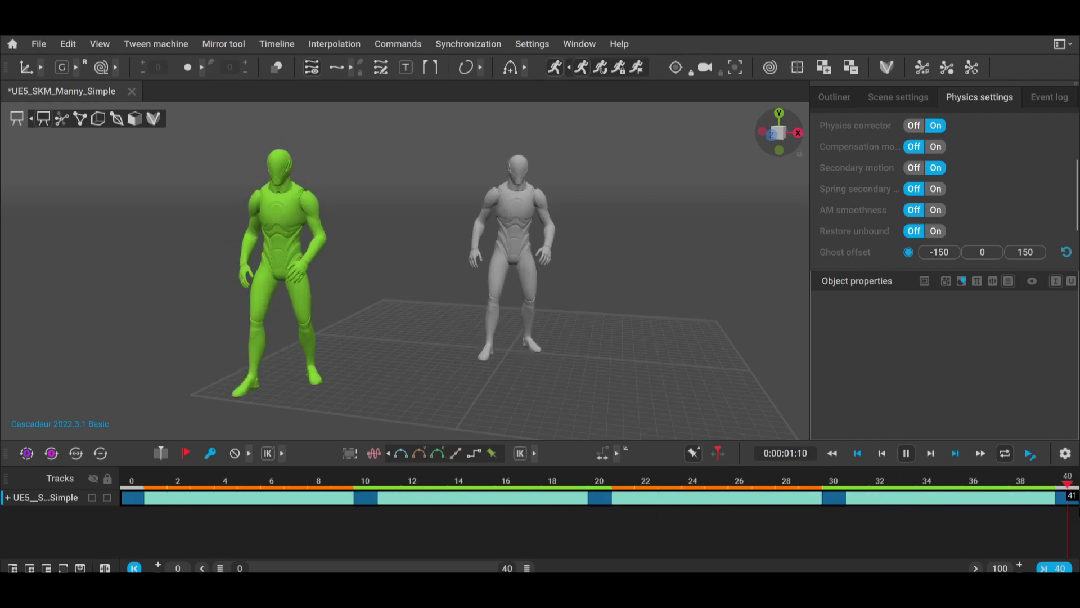
{"action": "left_click", "coordinate": [601, 68]}
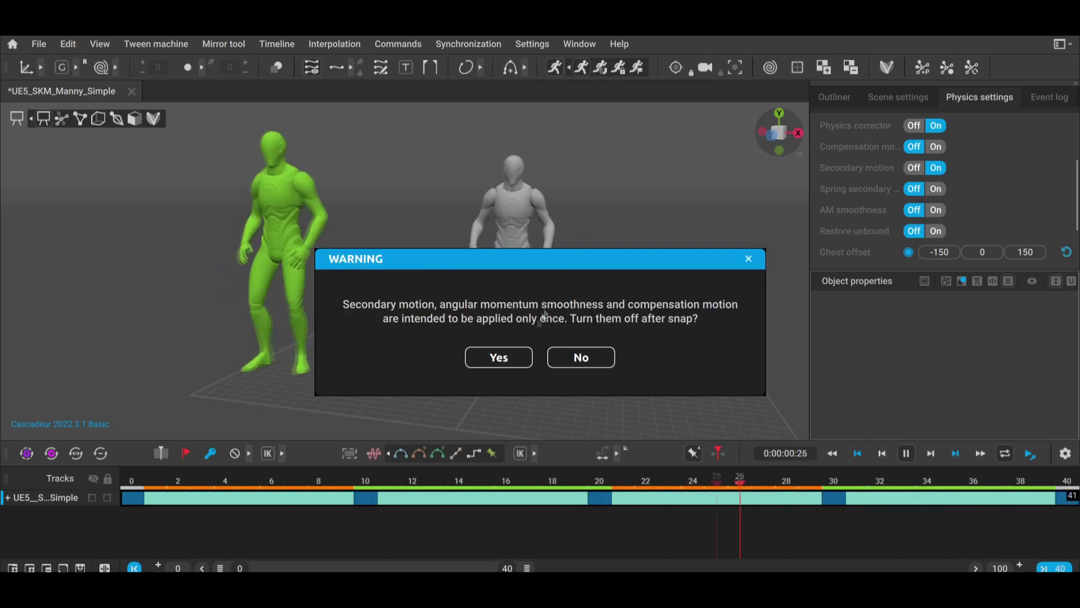
{"action": "left_click", "coordinate": [498, 358]}
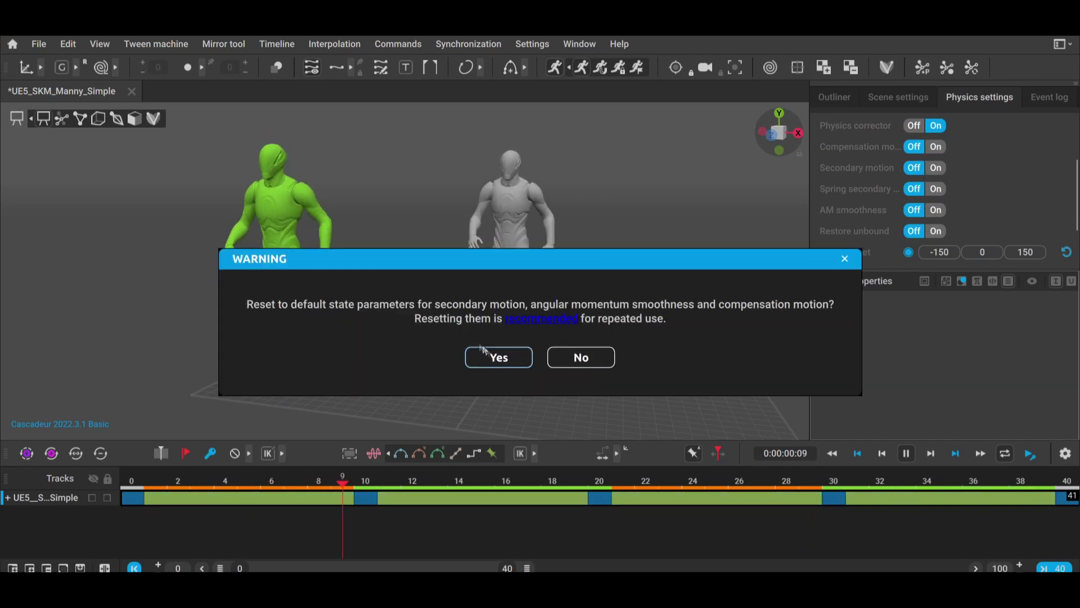
{"action": "left_click", "coordinate": [502, 356]}
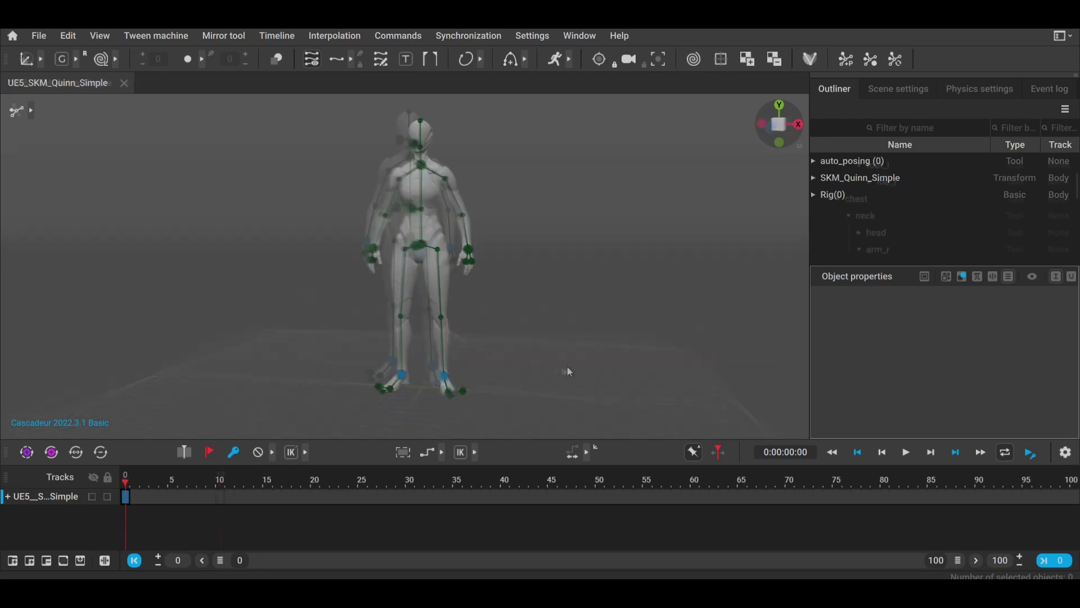
Step: Add a key at frame 10, lift the left foot off the ground and out to the side, and tilt it toe-down
{"action": "left_click", "coordinate": [429, 310]}
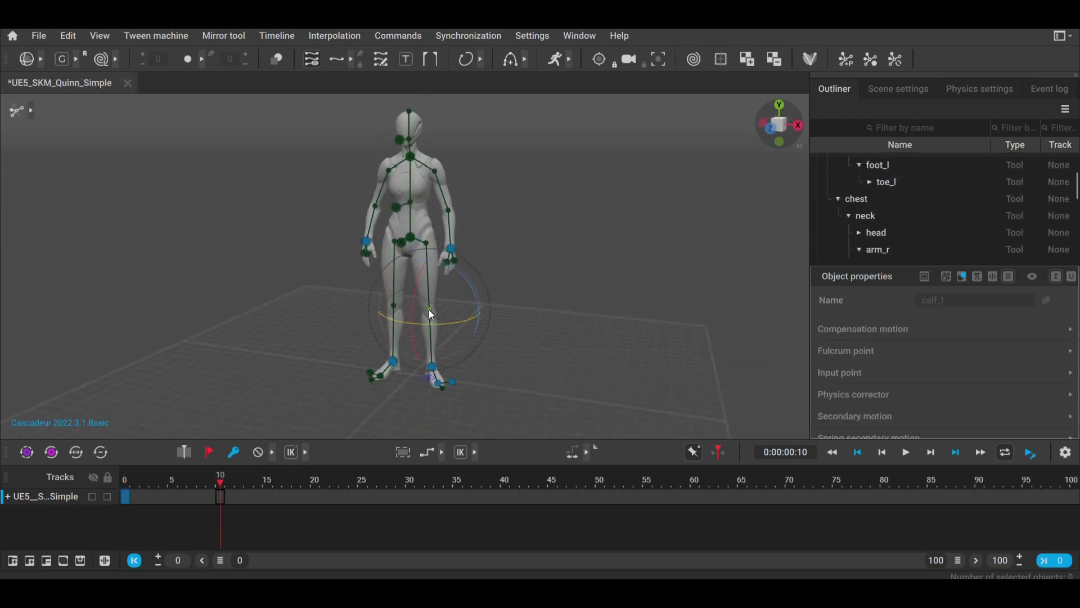
{"action": "key", "text": "w"}
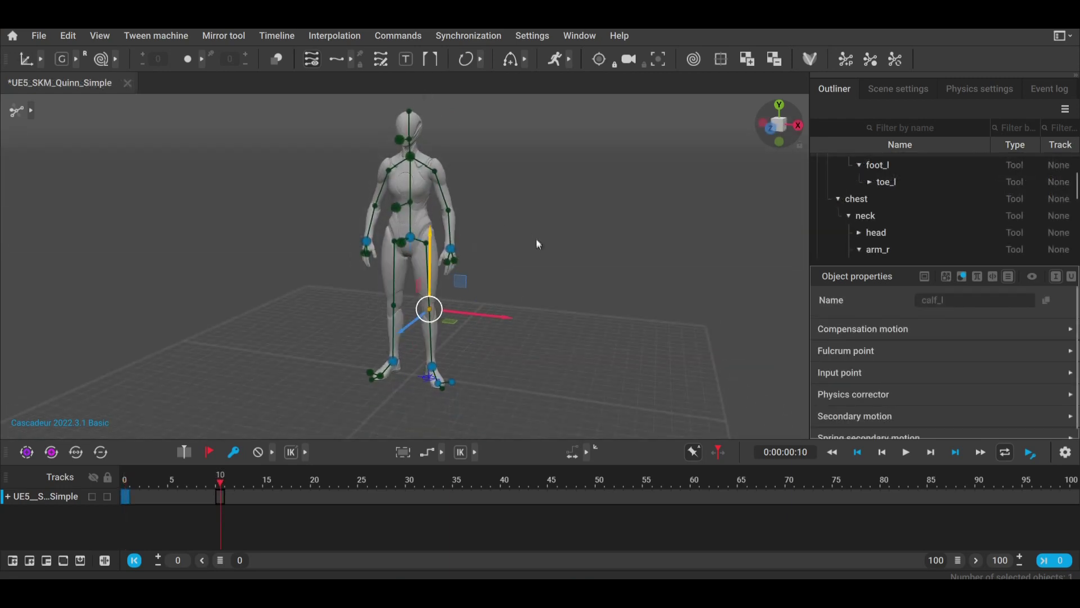
{"action": "left_click", "coordinate": [535, 239]}
{"action": "left_click", "coordinate": [224, 498]}
{"action": "left_click", "coordinate": [431, 367]}
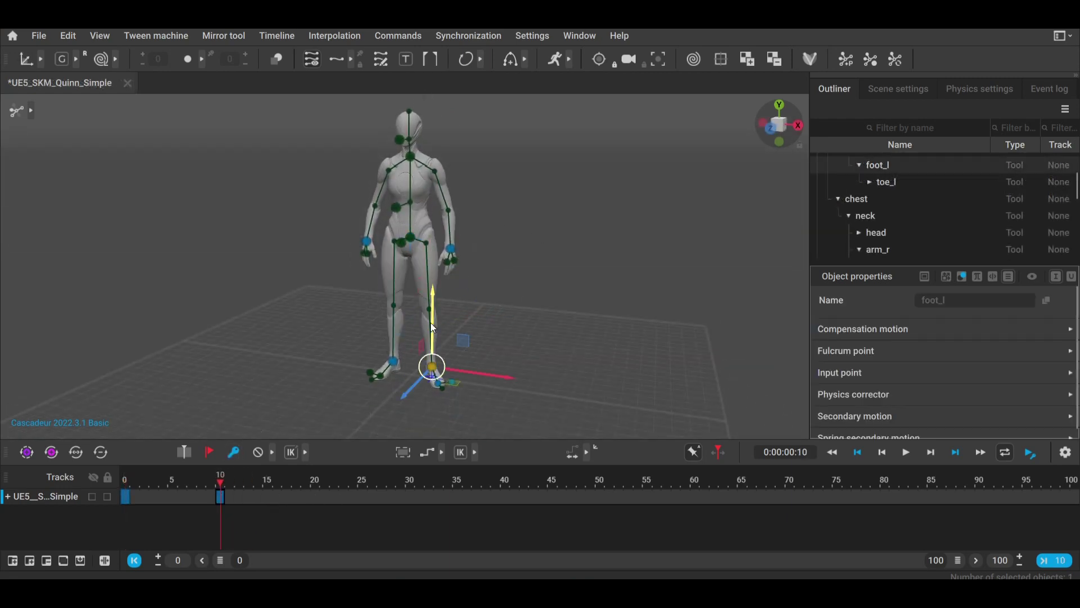
{"action": "left_click_drag", "start_coordinate": [430, 322], "coordinate": [490, 337]}
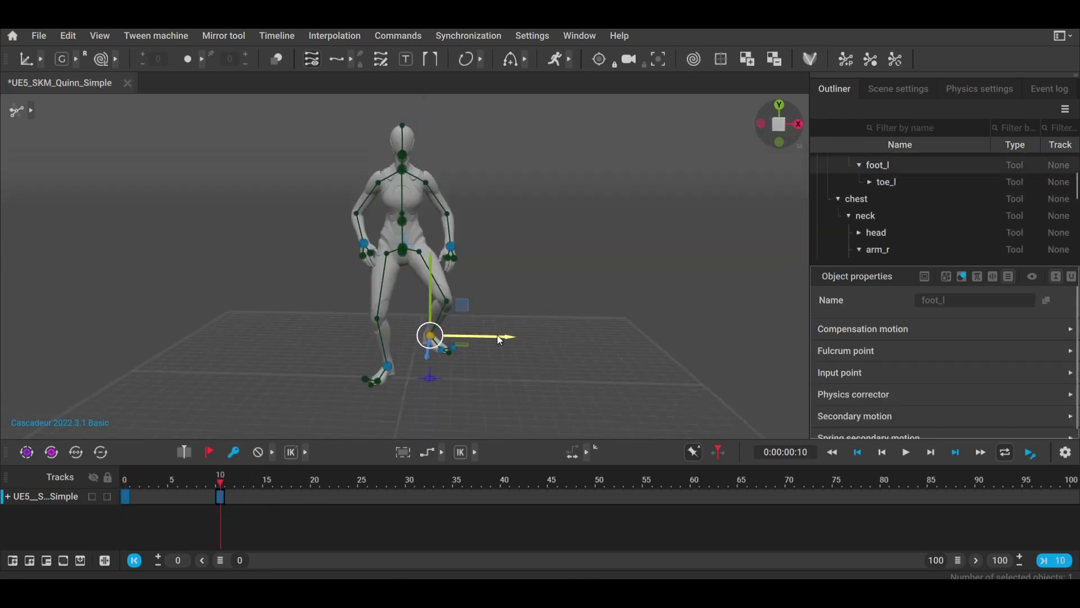
{"action": "right_click_drag", "start_coordinate": [498, 339], "coordinate": [371, 366]}
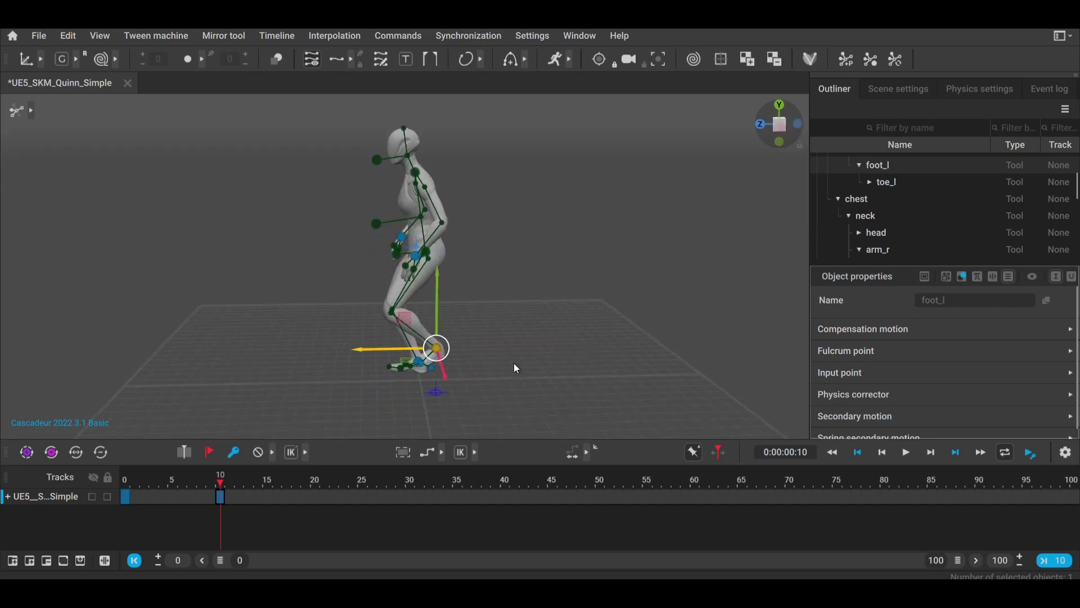
{"action": "right_click_drag", "start_coordinate": [514, 363], "coordinate": [445, 334]}
{"action": "key", "text": "e"}
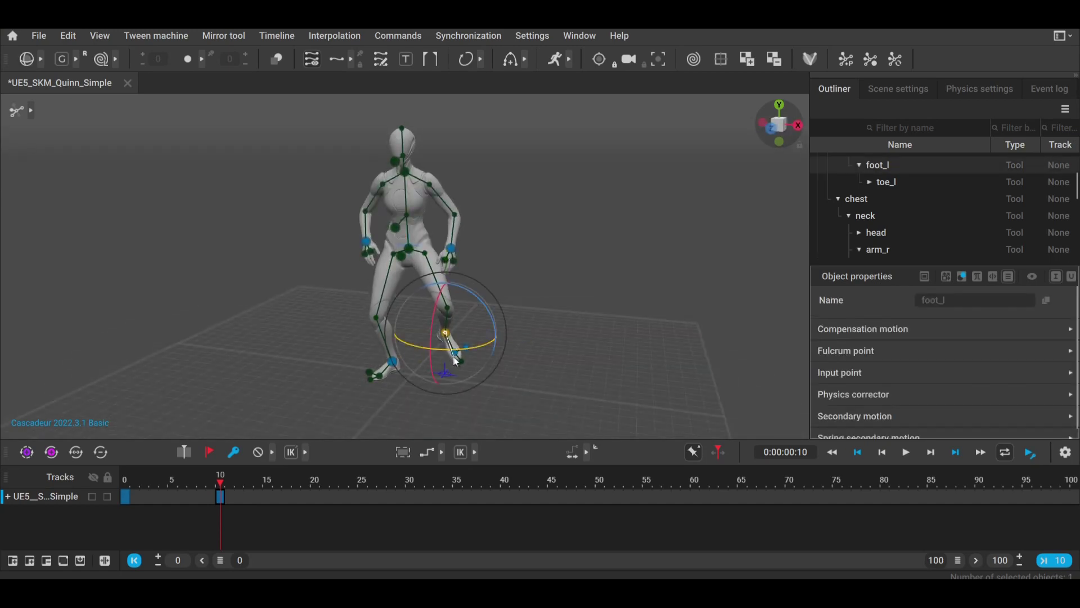
{"action": "left_click", "coordinate": [552, 356]}
Step: Rotate the left hand at frame 10
{"action": "right_click_drag", "start_coordinate": [559, 343], "coordinate": [440, 221]}
{"action": "left_click", "coordinate": [440, 254]}
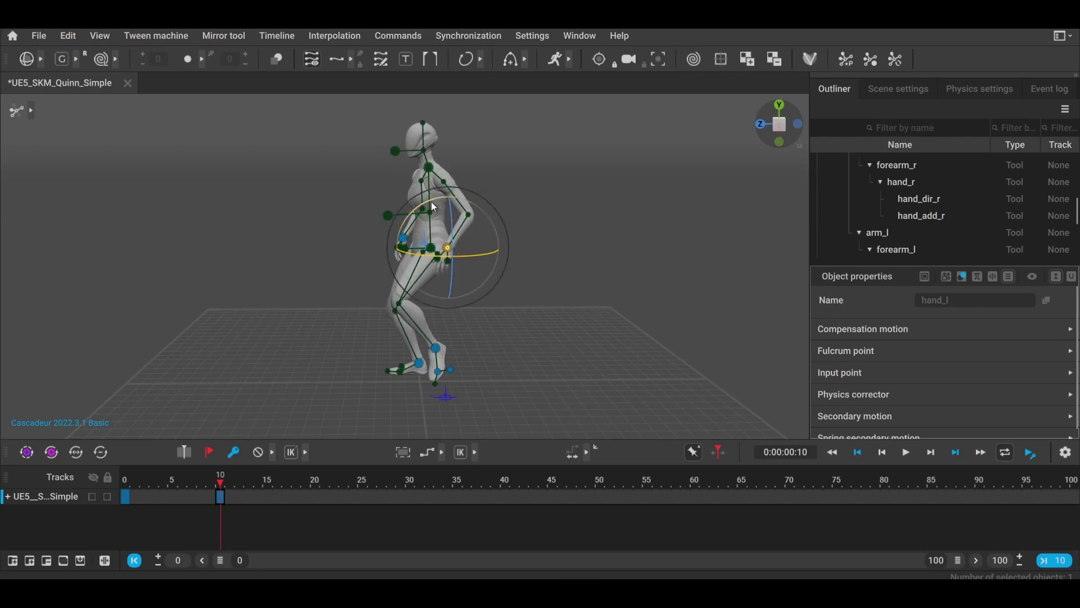
{"action": "left_click_drag", "start_coordinate": [431, 202], "coordinate": [419, 210]}
{"action": "left_click", "coordinate": [338, 289]}
{"action": "right_click_drag", "start_coordinate": [337, 289], "coordinate": [444, 296]}
Step: Check the lifted-foot pose in silhouette mode and against the previous-frame ghost
{"action": "left_click", "coordinate": [277, 60]}
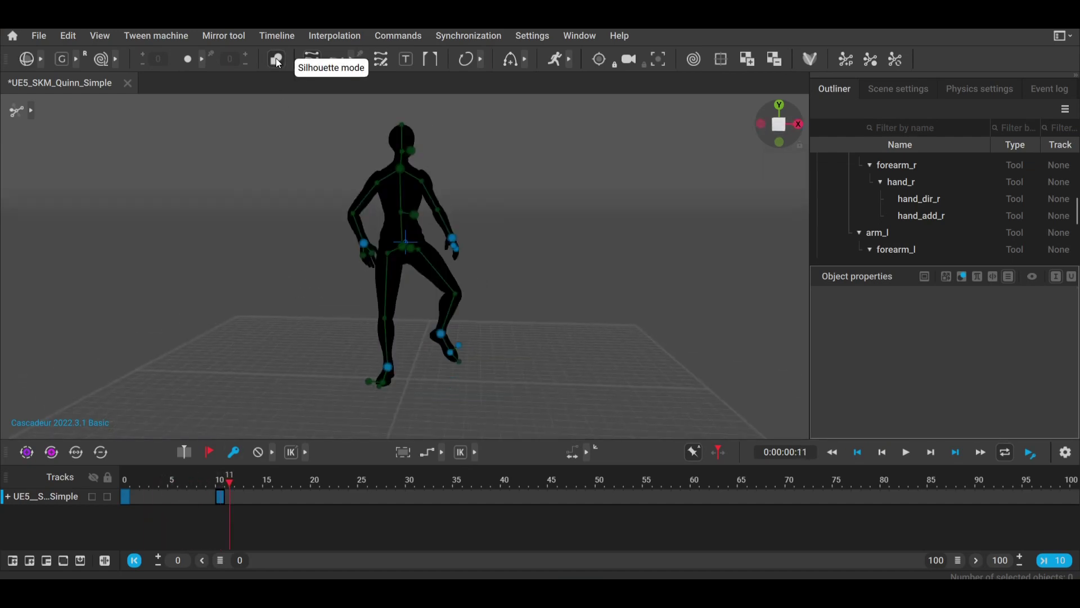
{"action": "left_click", "coordinate": [277, 60]}
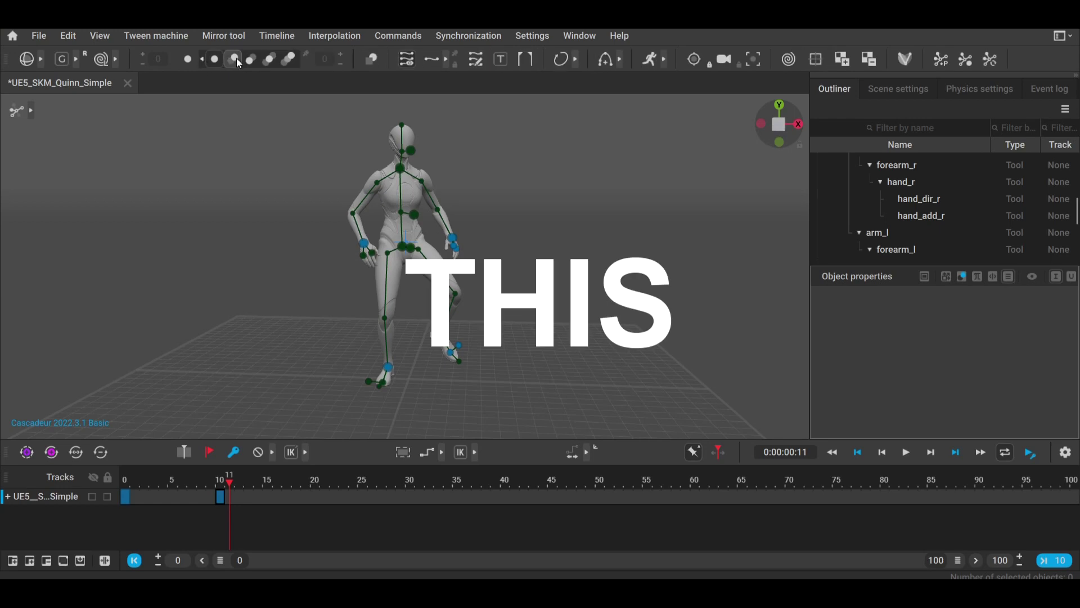
{"action": "left_click", "coordinate": [234, 58]}
{"action": "right_click_drag", "start_coordinate": [532, 311], "coordinate": [541, 281]}
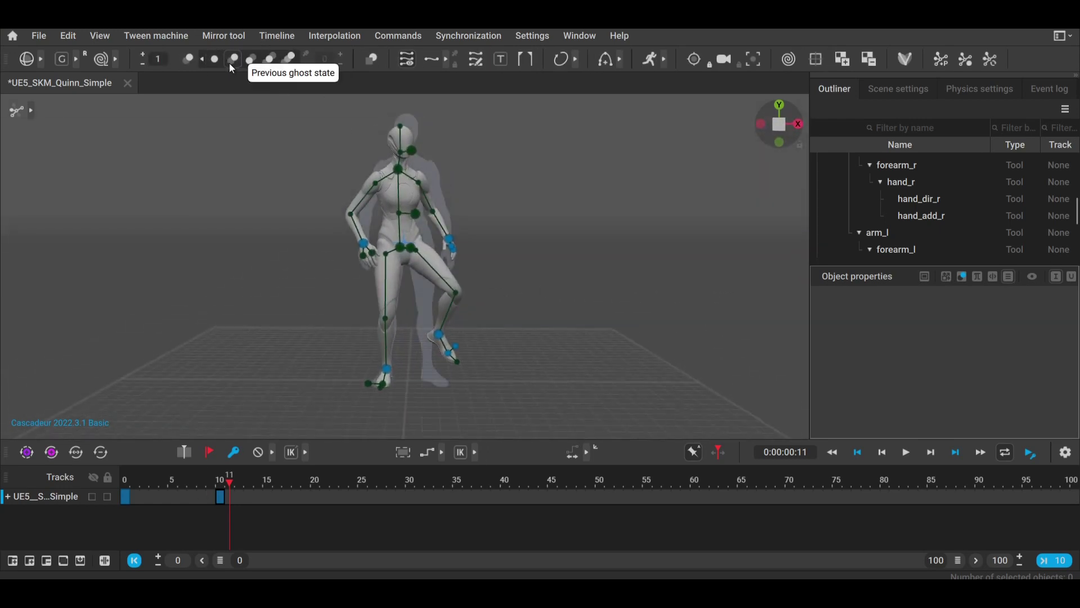
Step: Rotate the right hand in the frame 10 pose
{"action": "left_click", "coordinate": [365, 249]}
{"action": "right_click_drag", "start_coordinate": [365, 249], "coordinate": [451, 240]}
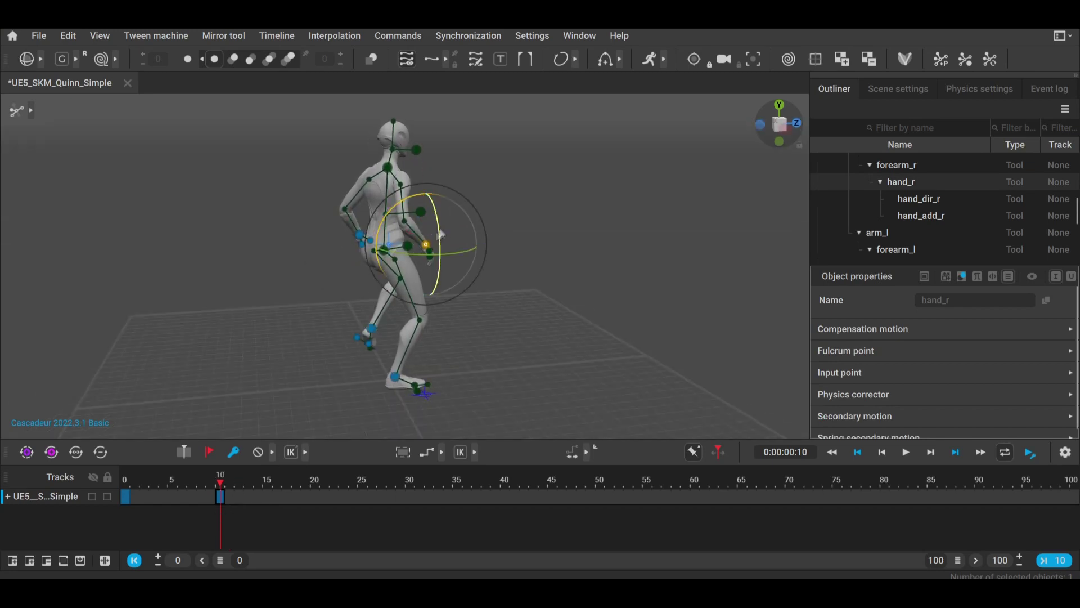
{"action": "left_click", "coordinate": [591, 265]}
{"action": "right_click_drag", "start_coordinate": [591, 265], "coordinate": [498, 307]}
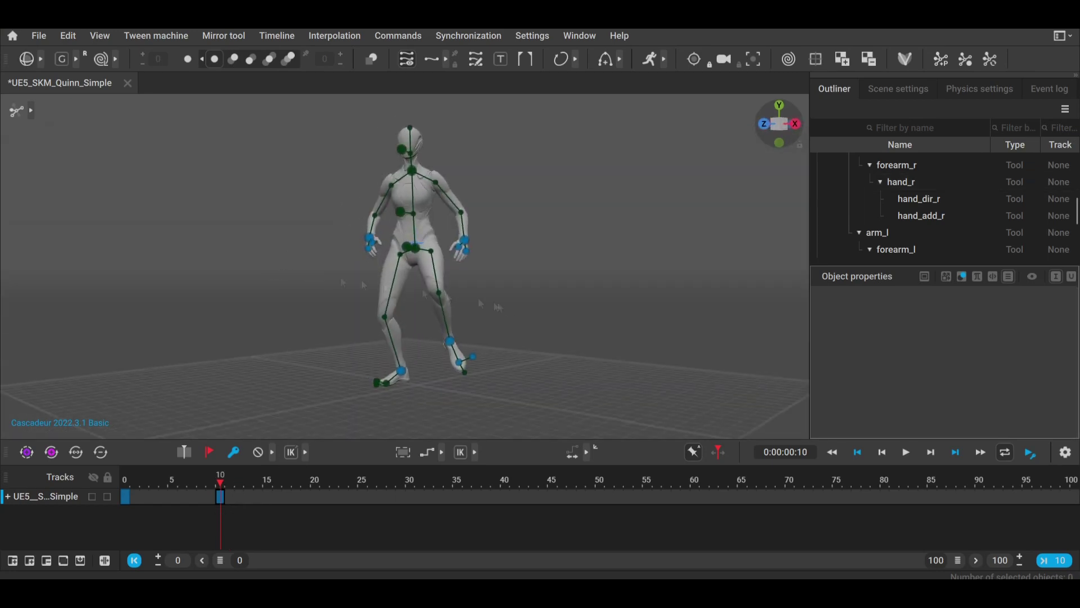
Step: Add a key at frame 20 and move the left foot forward and down toward the ground for the landing pose
{"action": "left_click", "coordinate": [238, 456]}
{"action": "right_click_drag", "start_coordinate": [371, 365], "coordinate": [555, 360]}
{"action": "left_click", "coordinate": [448, 344]}
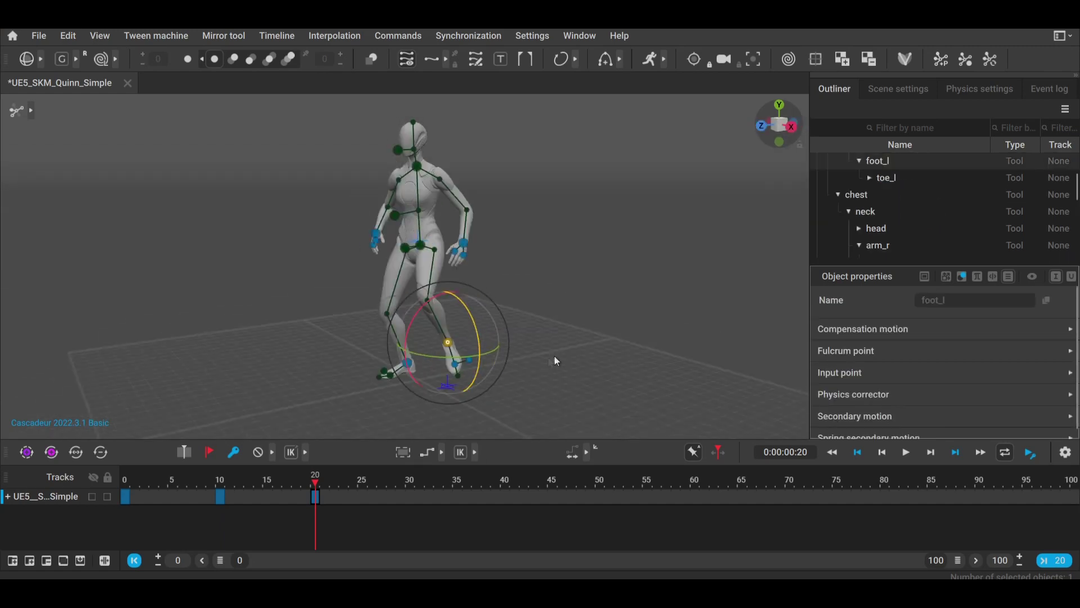
{"action": "key", "text": "w"}
{"action": "left_click_drag", "start_coordinate": [418, 350], "coordinate": [464, 344]}
{"action": "left_click_drag", "start_coordinate": [495, 291], "coordinate": [493, 321]}
{"action": "right_click_drag", "start_coordinate": [493, 320], "coordinate": [445, 290]}
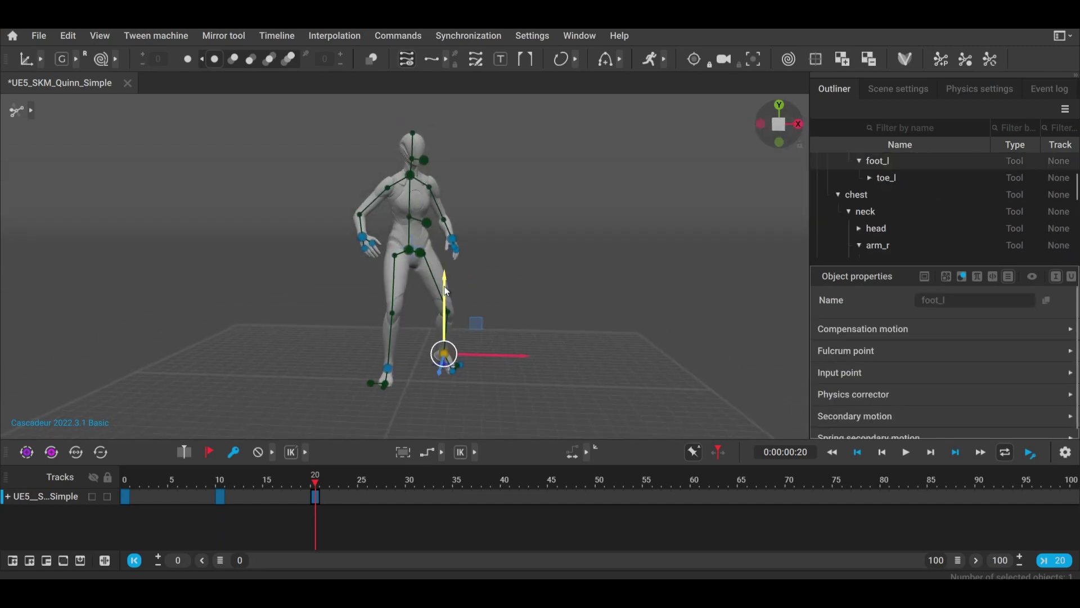
{"action": "left_click_drag", "start_coordinate": [441, 324], "coordinate": [442, 345]}
{"action": "right_click_drag", "start_coordinate": [450, 349], "coordinate": [454, 363]}
Step: Select the whole right foot with its toe points and match its frame 20 placement to its planted position at frame 0
{"action": "left_click", "coordinate": [388, 368]}
{"action": "left_click", "coordinate": [220, 495]}
{"action": "left_click", "coordinate": [125, 495]}
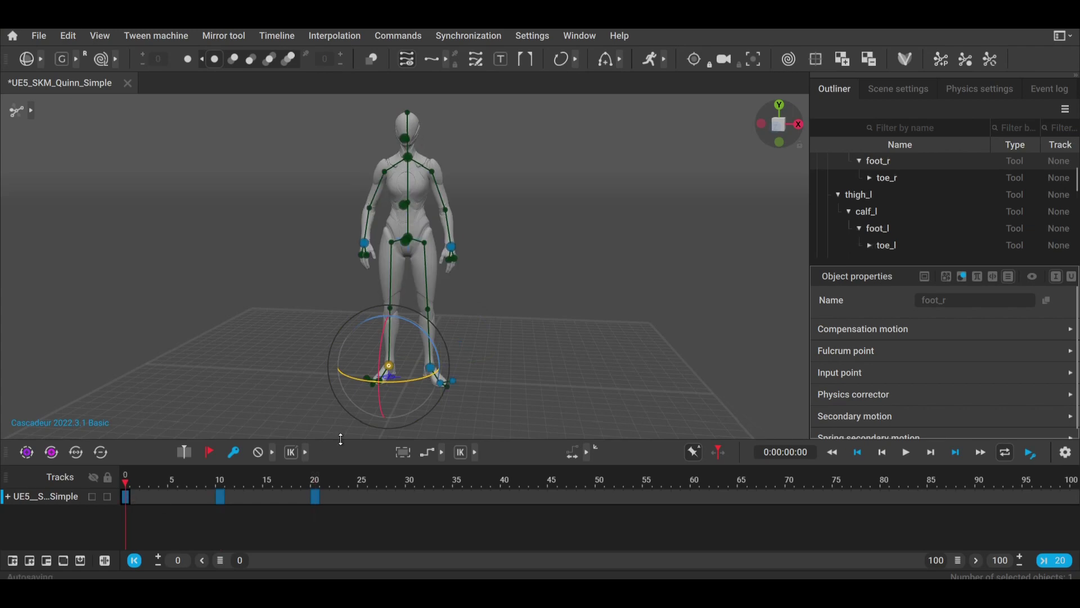
{"action": "double_click", "coordinate": [389, 368]}
{"action": "left_click", "coordinate": [219, 495]}
{"action": "left_click", "coordinate": [316, 497]}
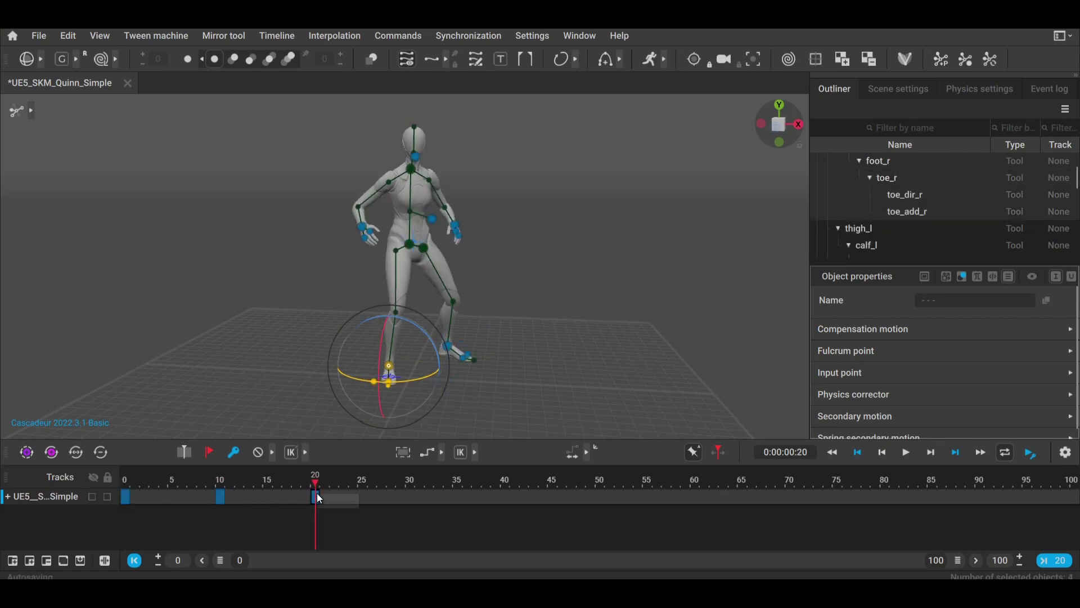
{"action": "left_click_drag", "start_coordinate": [313, 481], "coordinate": [110, 476]}
{"action": "left_click", "coordinate": [315, 498]}
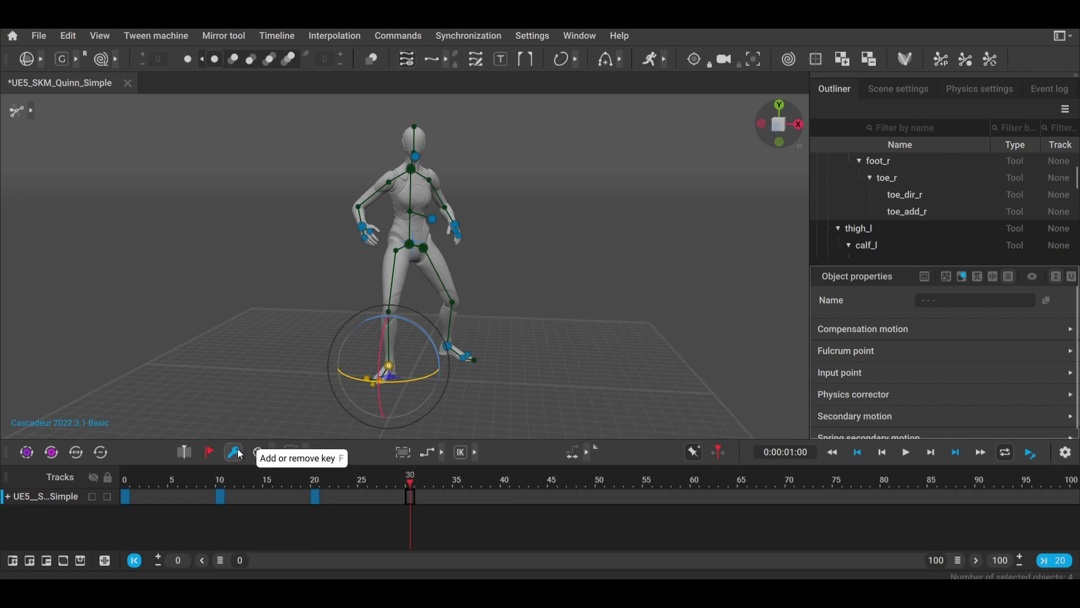
Step: Add a key at frame 30 and shift the pelvis along its front-back axis
{"action": "right_click_drag", "start_coordinate": [513, 365], "coordinate": [378, 356]}
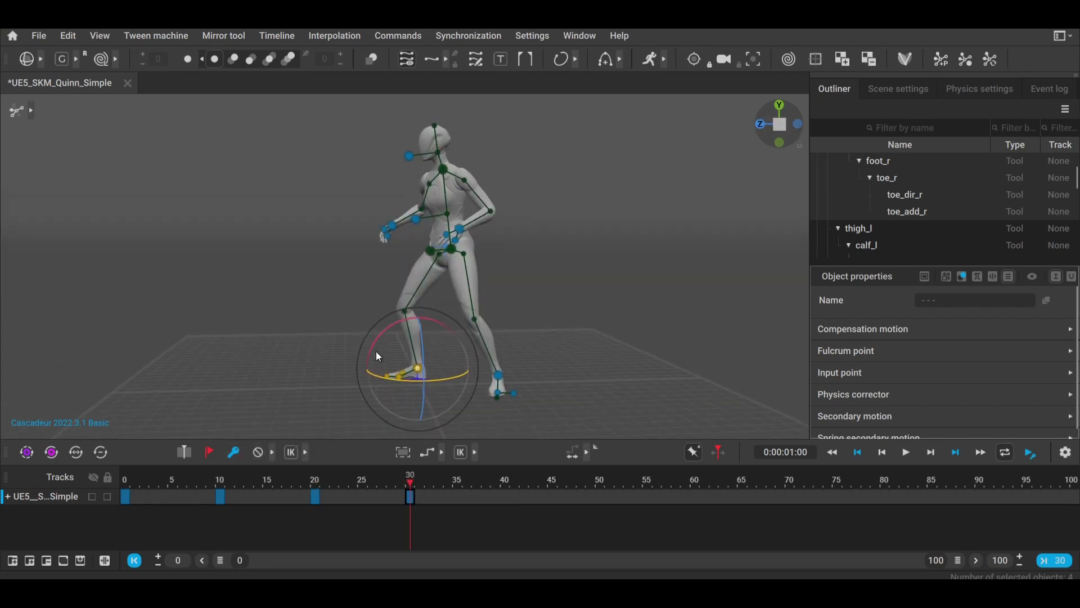
{"action": "right_click_drag", "start_coordinate": [553, 318], "coordinate": [524, 318]}
{"action": "left_click", "coordinate": [452, 249]}
{"action": "key", "text": "w"}
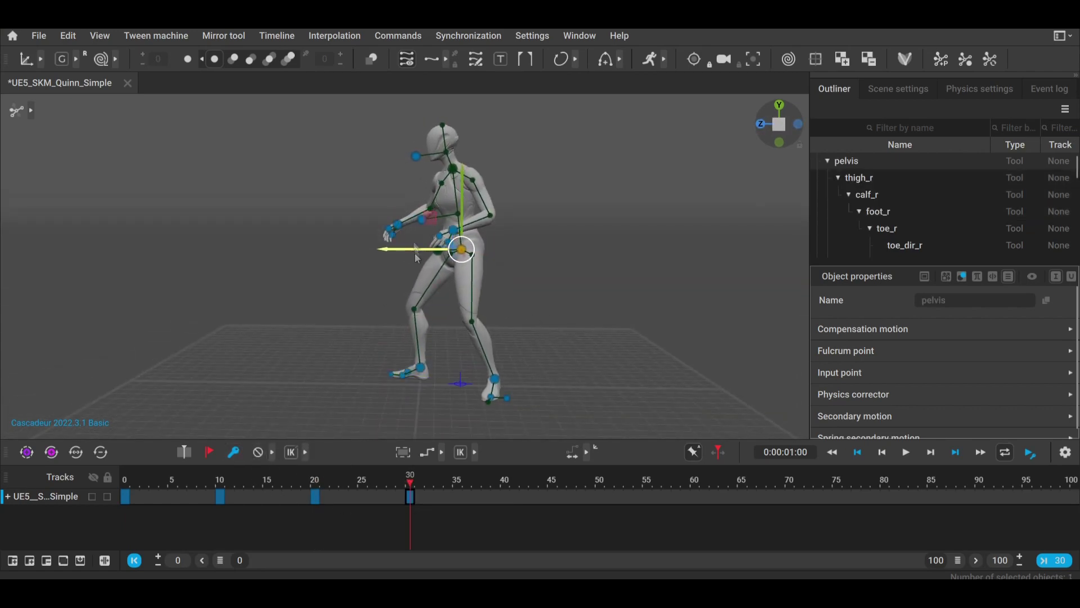
{"action": "right_click_drag", "start_coordinate": [398, 172], "coordinate": [567, 332]}
{"action": "left_click_drag", "start_coordinate": [496, 268], "coordinate": [446, 240], "text": "alt"}
Step: Pose the right and left hands raised in front of the body at frame 30
{"action": "key", "text": "e"}
{"action": "left_click_drag", "start_coordinate": [371, 189], "coordinate": [372, 190]}
{"action": "left_click_drag", "start_coordinate": [608, 225], "coordinate": [472, 223], "text": "alt"}
{"action": "right_click_drag", "start_coordinate": [445, 237], "coordinate": [672, 299]}
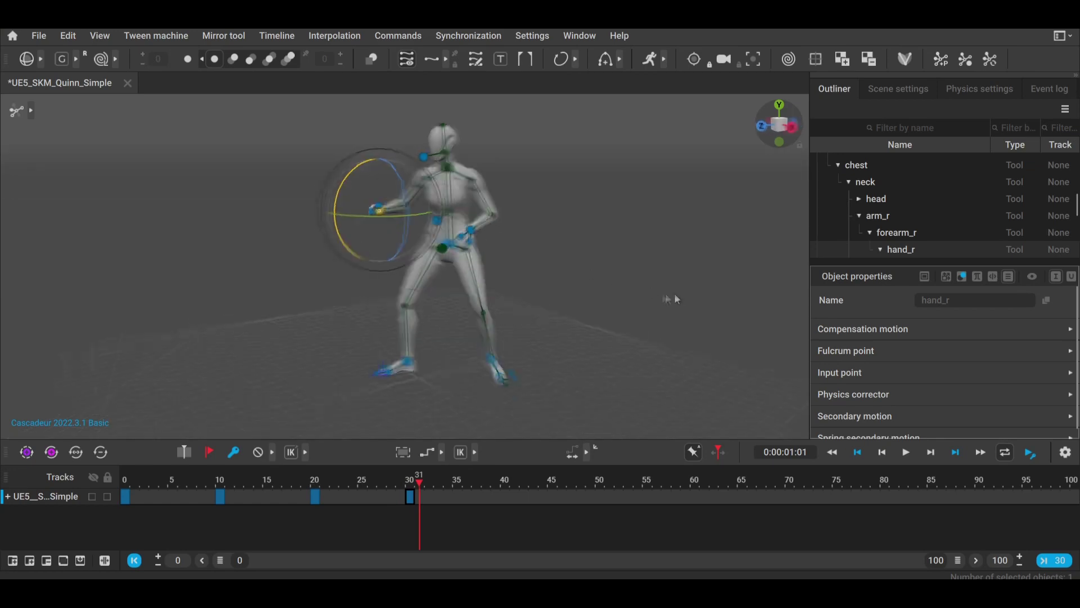
{"action": "key", "text": "w"}
{"action": "left_click", "coordinate": [471, 229]}
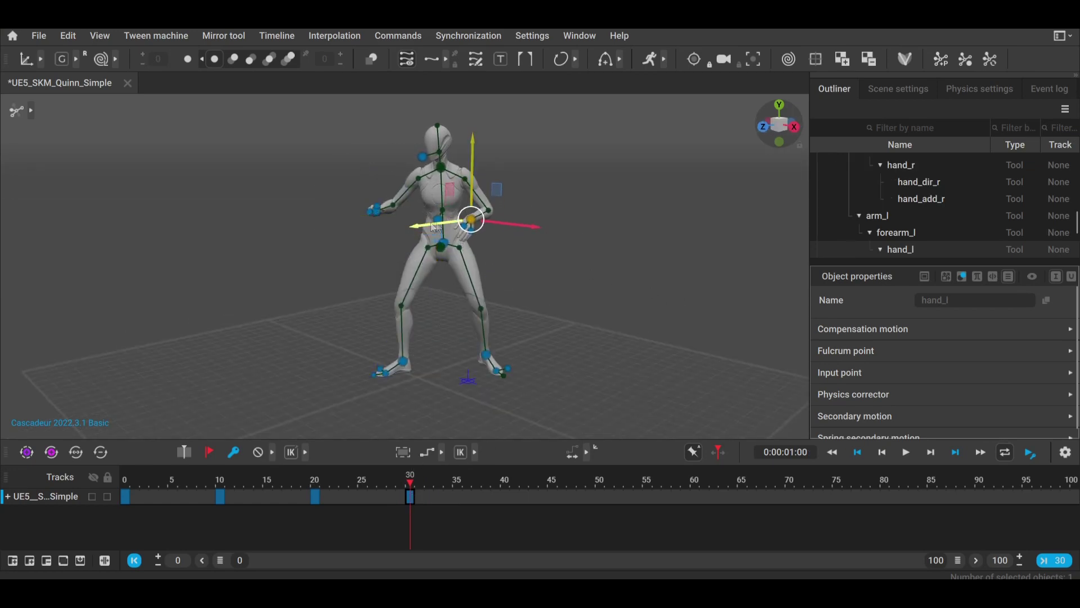
{"action": "right_click_drag", "start_coordinate": [626, 302], "coordinate": [371, 525]}
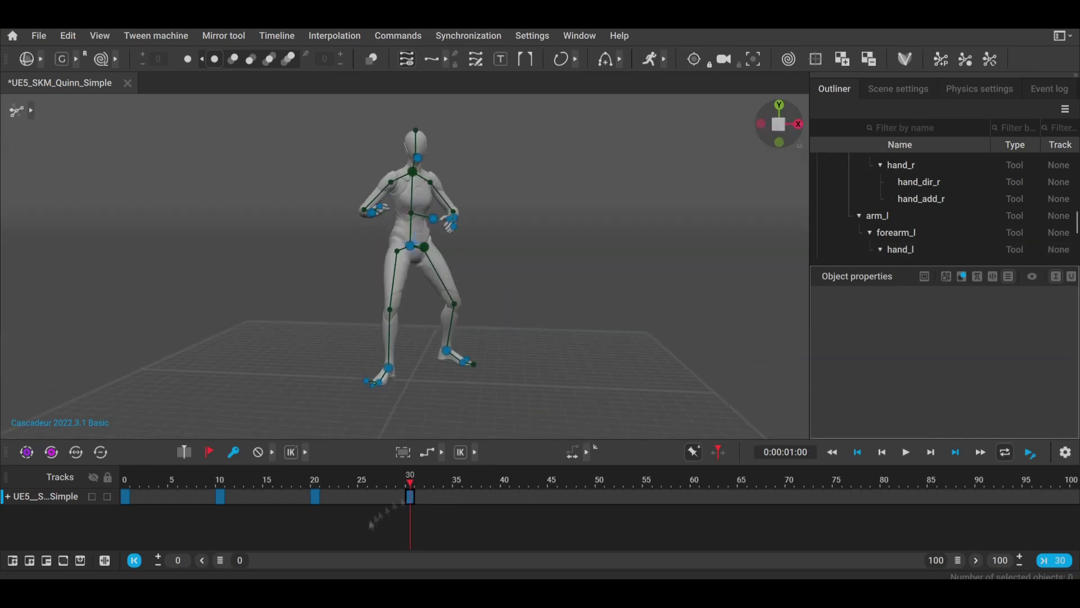
Step: Apply smooth curve interpolation across the keys from frame 0 to 30 and set the timeline's end to frame 30
{"action": "left_click_drag", "start_coordinate": [289, 482], "coordinate": [125, 480]}
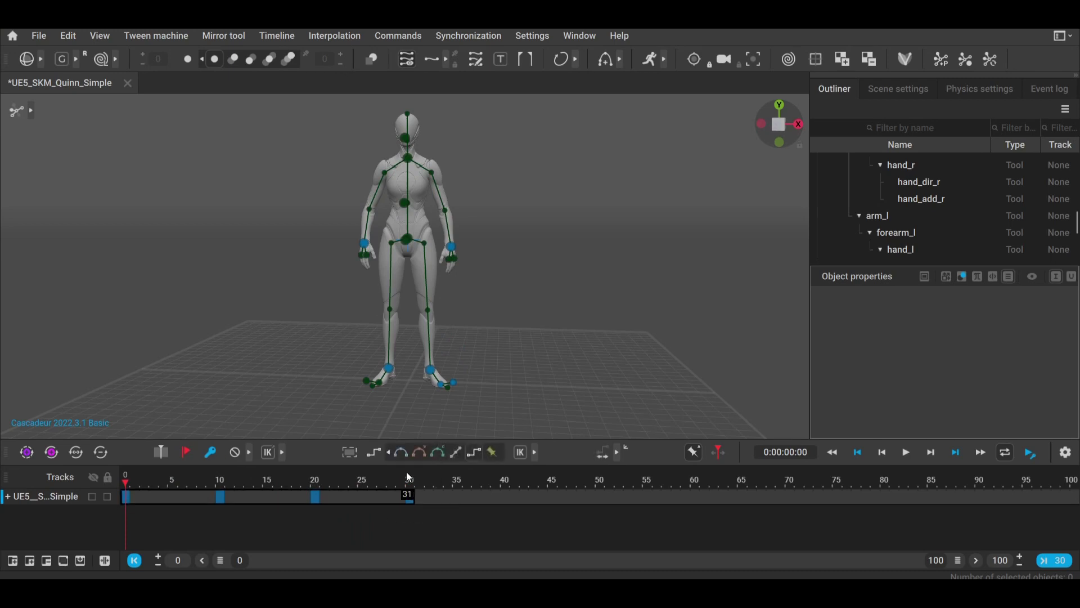
{"action": "left_click", "coordinate": [904, 453]}
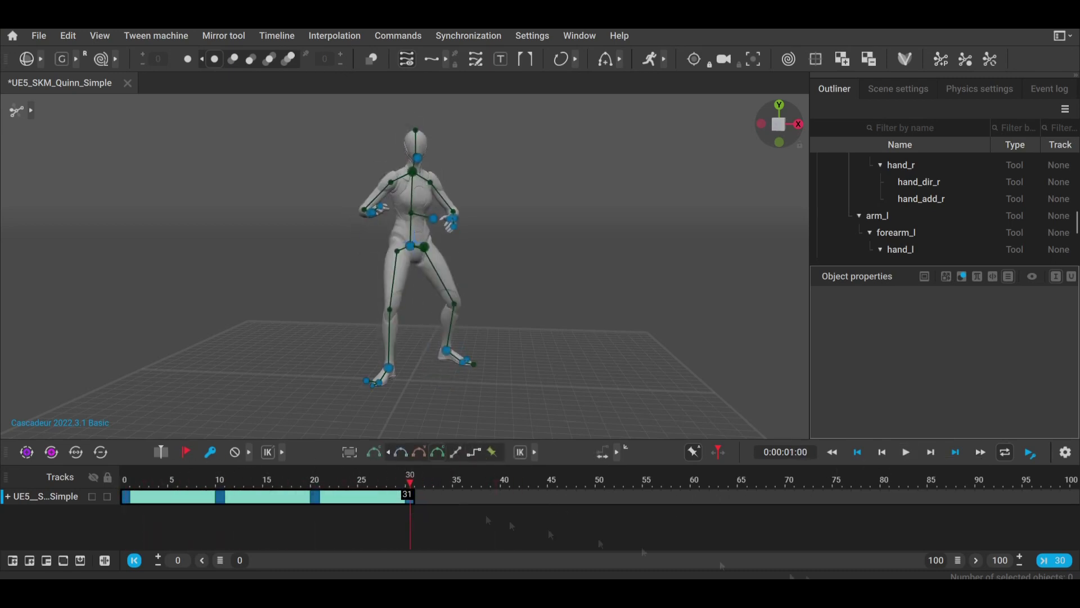
{"action": "type", "text": "30"}
{"action": "key", "text": "Return"}
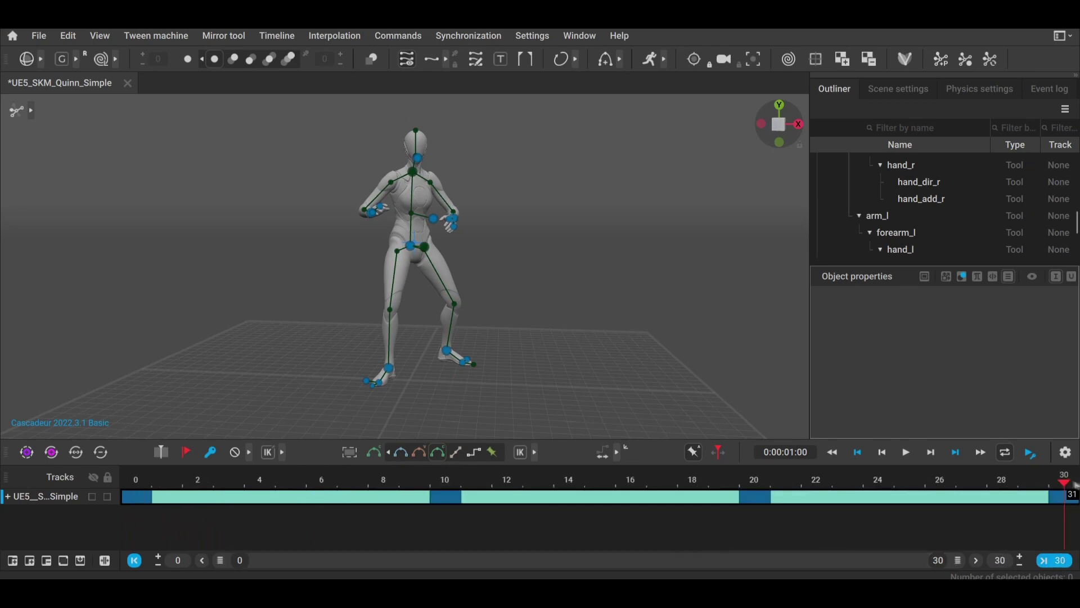
Step: Turn on AutoPhysics, open its physics settings, and play the step to compare the green ghost with the keyed animation
{"action": "left_click", "coordinate": [654, 58]}
{"action": "scroll", "coordinate": [536, 276], "scroll_direction": "down", "scroll_amount": 3}
{"action": "left_click", "coordinate": [977, 90]}
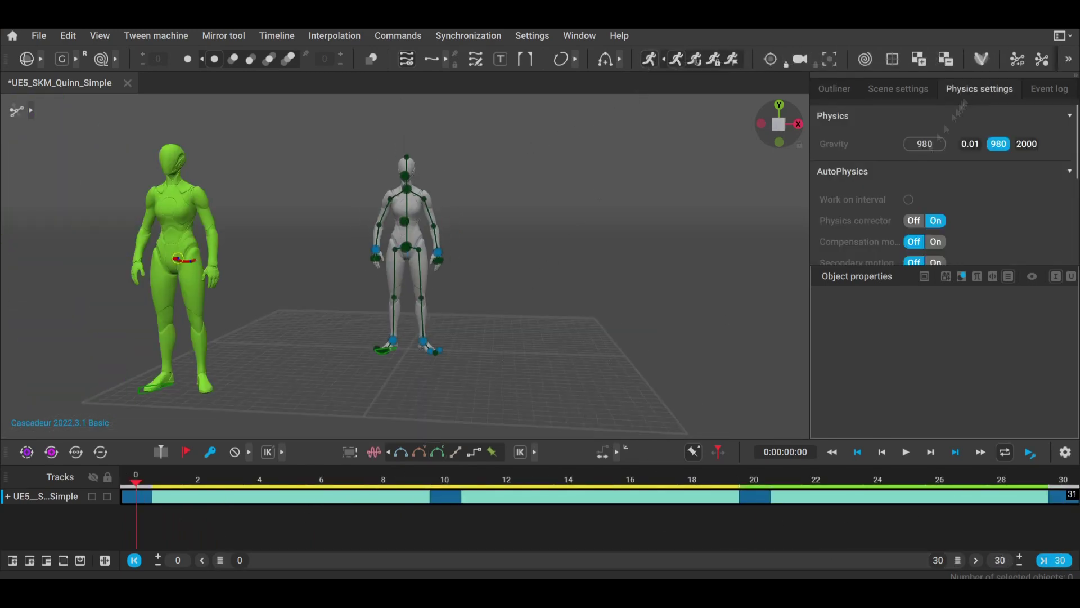
{"action": "scroll", "coordinate": [996, 141], "scroll_direction": "down", "scroll_amount": 2}
{"action": "left_click", "coordinate": [908, 453]}
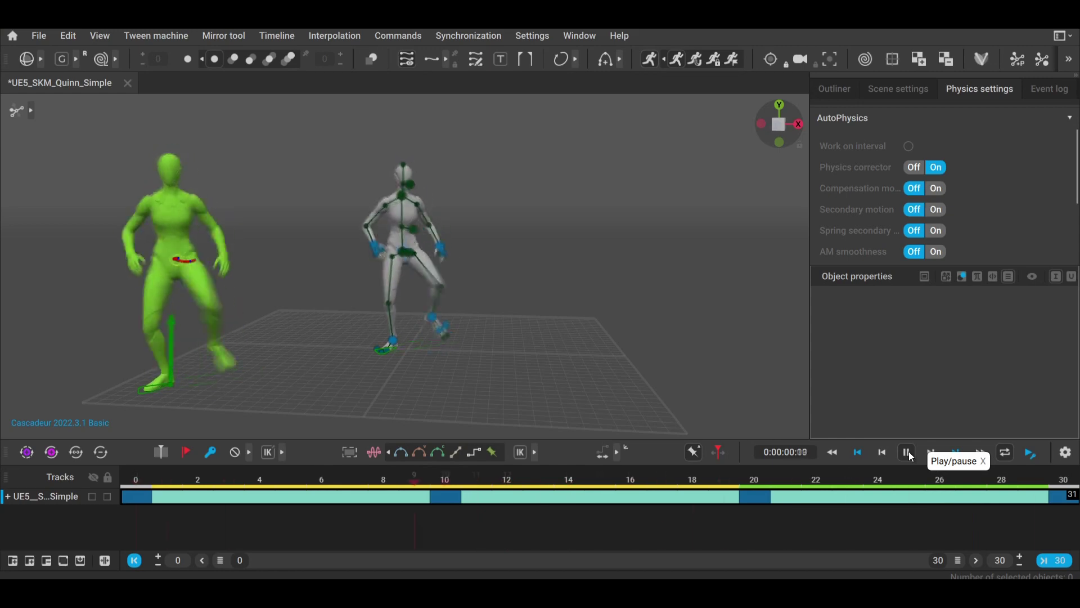
Step: Snap the 30-frame step animation to the physics result, turning off secondary motion and resetting its parameters to default
{"action": "left_click", "coordinate": [731, 58]}
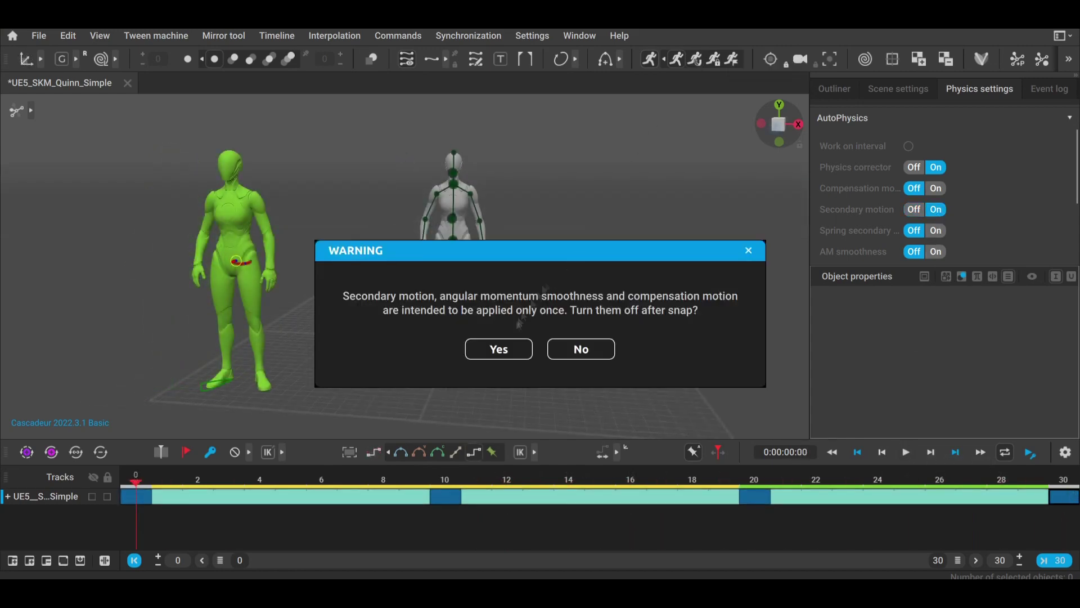
{"action": "left_click", "coordinate": [496, 349]}
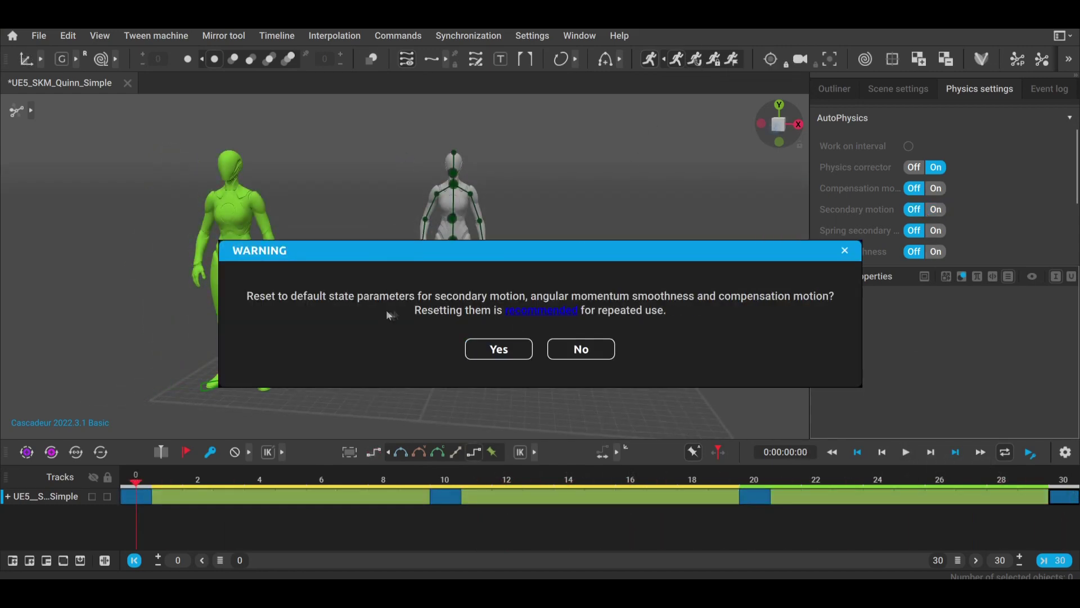
{"action": "left_click", "coordinate": [512, 347]}
Step: Switch the viewport to the clean view without rig controls and review the playing animation from several angles and distances
{"action": "left_click", "coordinate": [32, 110]}
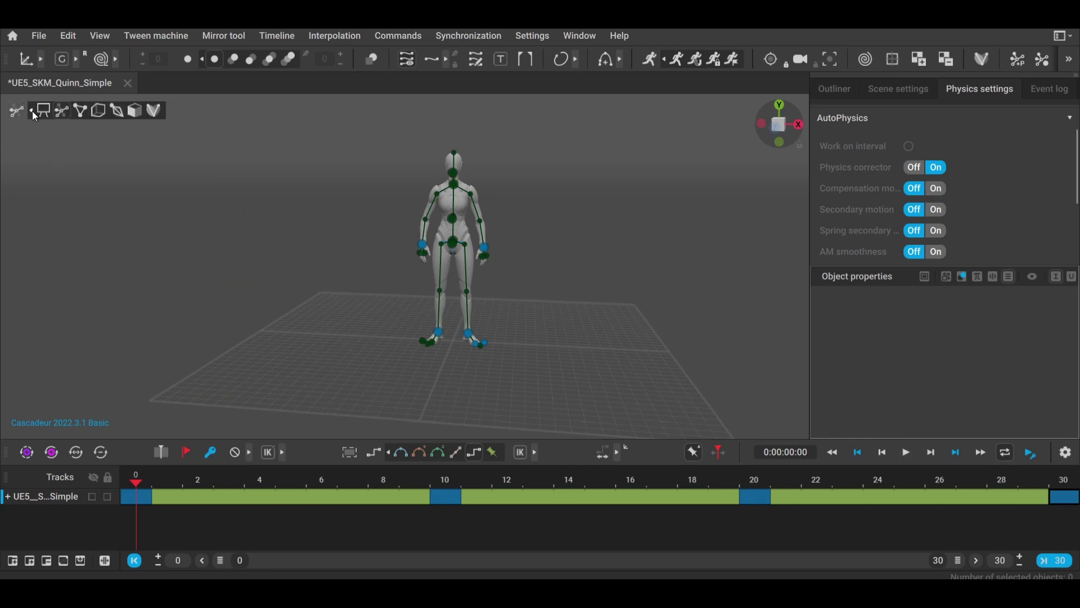
{"action": "left_click", "coordinate": [48, 110]}
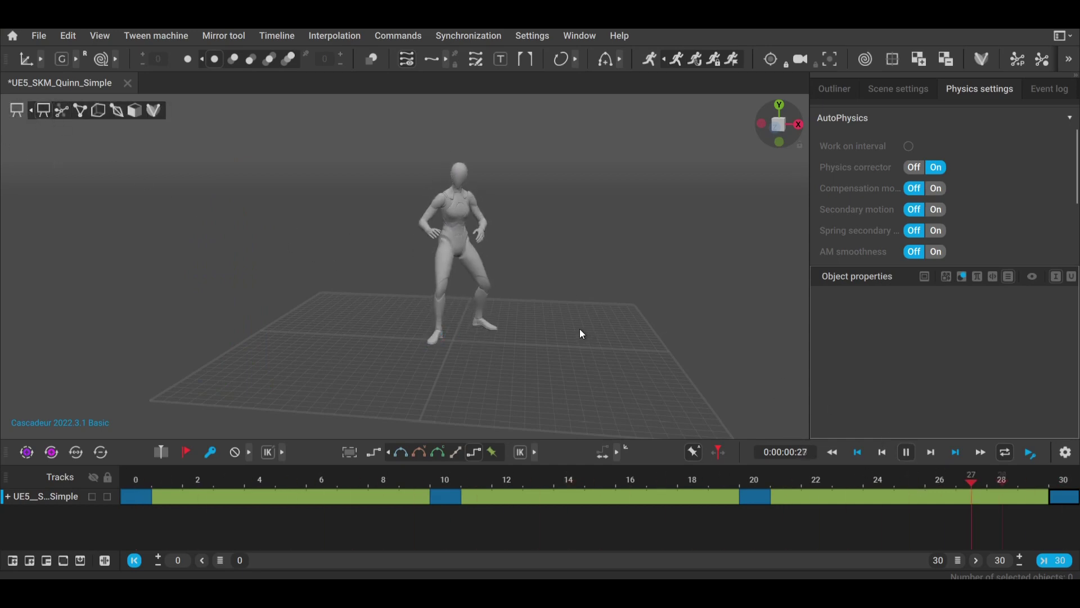
{"action": "right_click_drag", "start_coordinate": [568, 320], "coordinate": [538, 351]}
{"action": "scroll", "coordinate": [567, 355], "scroll_direction": "up", "scroll_amount": 5}
{"action": "scroll", "coordinate": [554, 343], "scroll_direction": "down", "scroll_amount": 5}
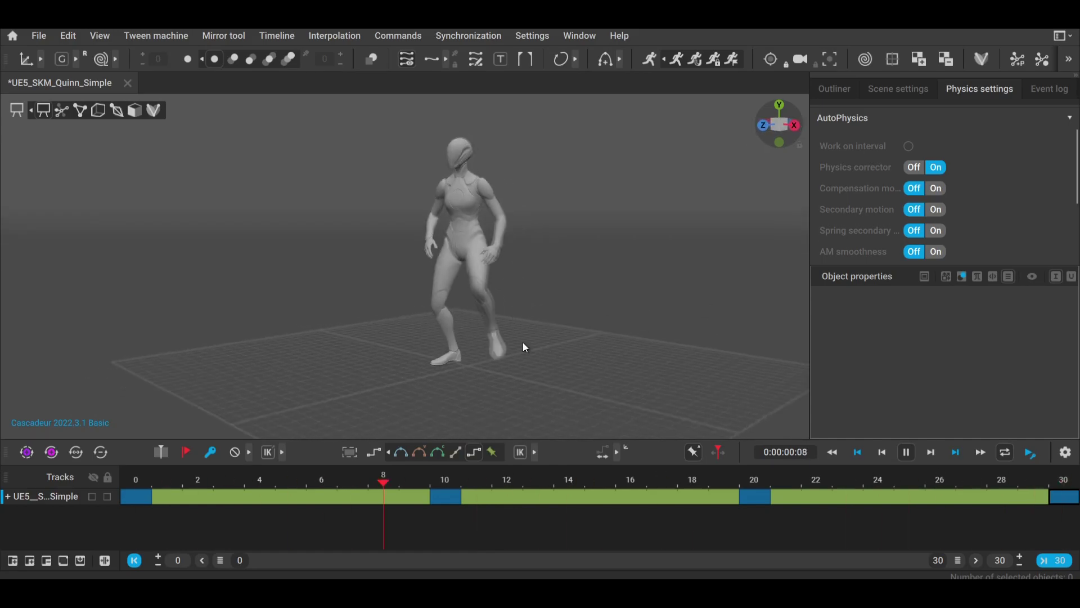
Step: Switch to the WingFox course website and look through its Flash Deals listings
{"action": "scroll", "coordinate": [1077, 161], "scroll_direction": "down", "scroll_amount": 6}
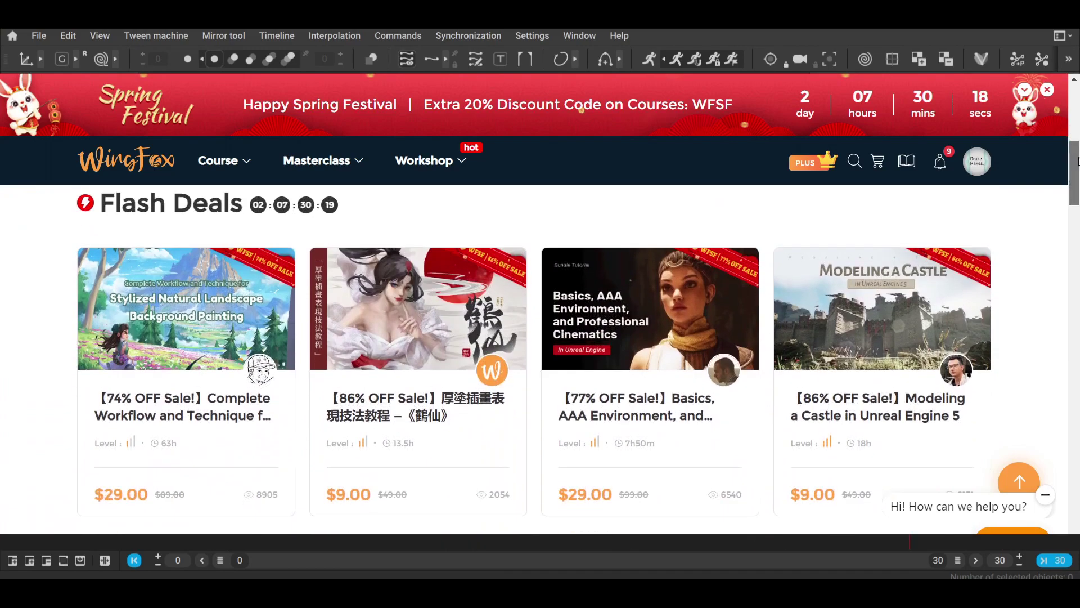
{"action": "left_click_drag", "start_coordinate": [1079, 158], "coordinate": [1077, 247]}
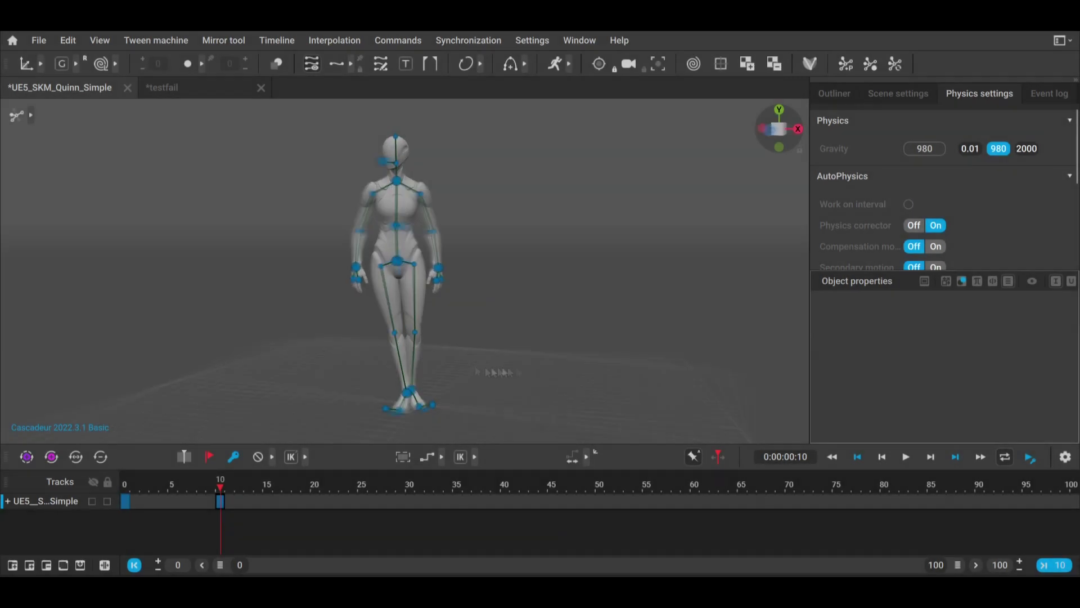
Step: At frame 10, lift the left foot behind the right leg and rotate it into a crossed stepping pose
{"action": "left_click_drag", "start_coordinate": [495, 370], "coordinate": [399, 392], "text": "alt"}
{"action": "right_click_drag", "start_coordinate": [364, 376], "coordinate": [711, 417]}
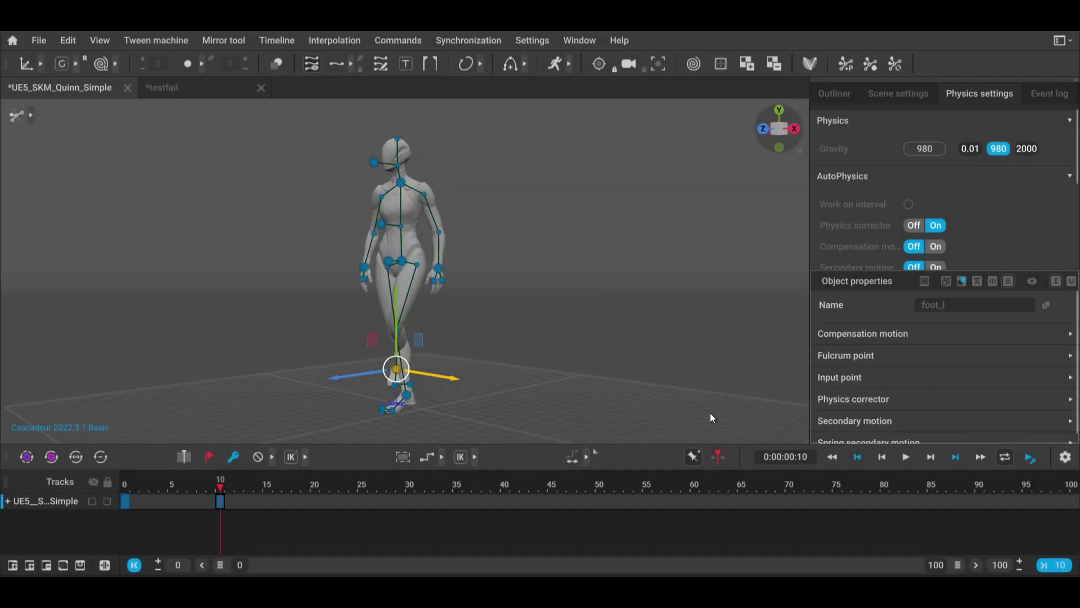
{"action": "right_click_drag", "start_coordinate": [392, 376], "coordinate": [282, 405]}
{"action": "key", "text": "e"}
{"action": "right_click_drag", "start_coordinate": [421, 392], "coordinate": [425, 339]}
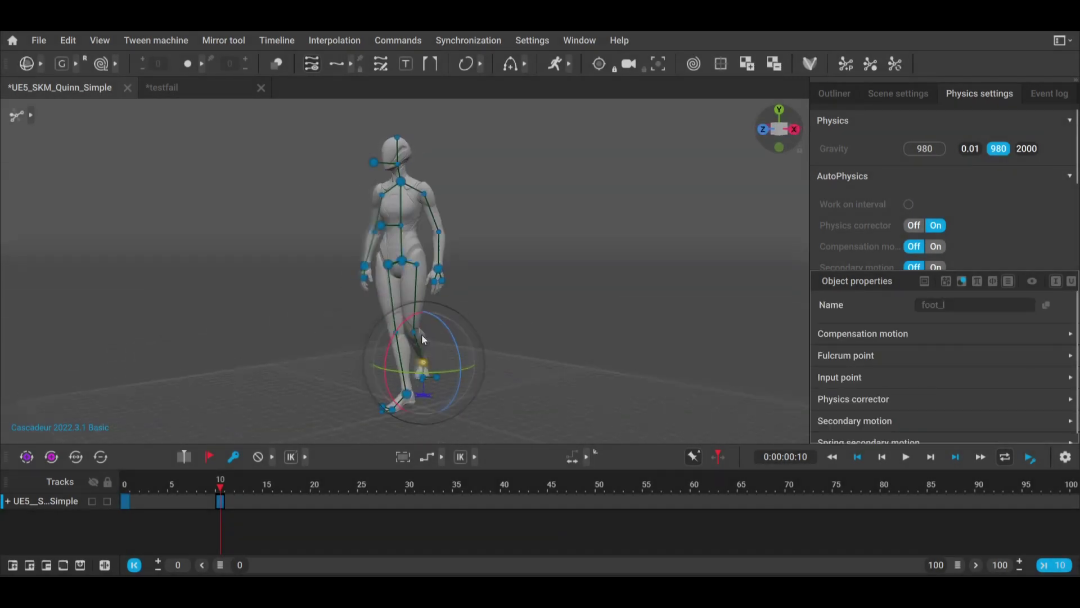
{"action": "left_click", "coordinate": [349, 360]}
{"action": "right_click_drag", "start_coordinate": [349, 360], "coordinate": [378, 363]}
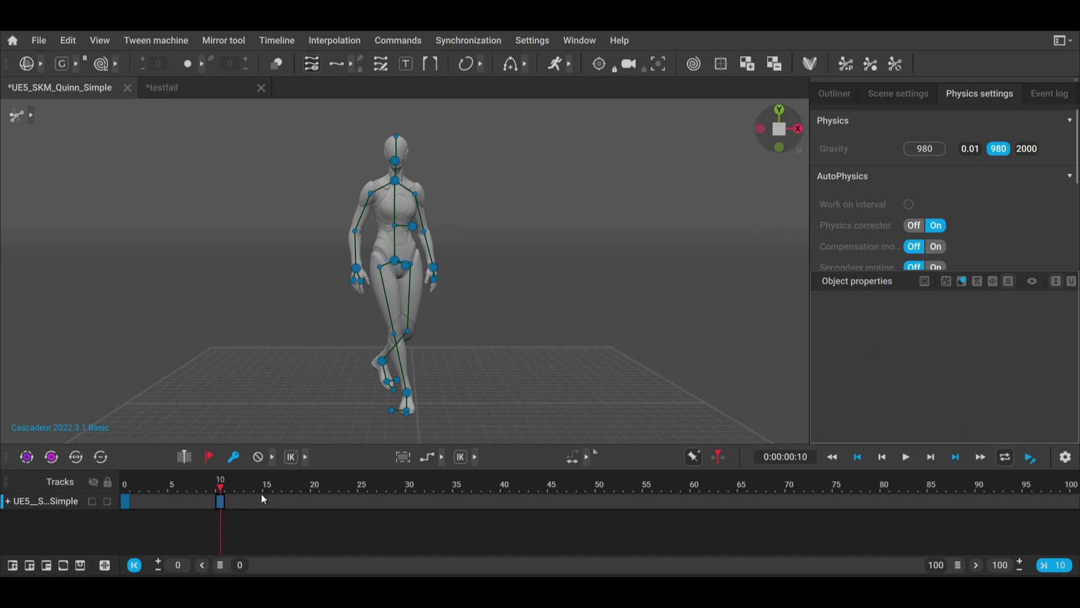
Step: At frame 20, shift the whole character further sideways and reposition both feet for the next crossing step
{"action": "left_click", "coordinate": [315, 500]}
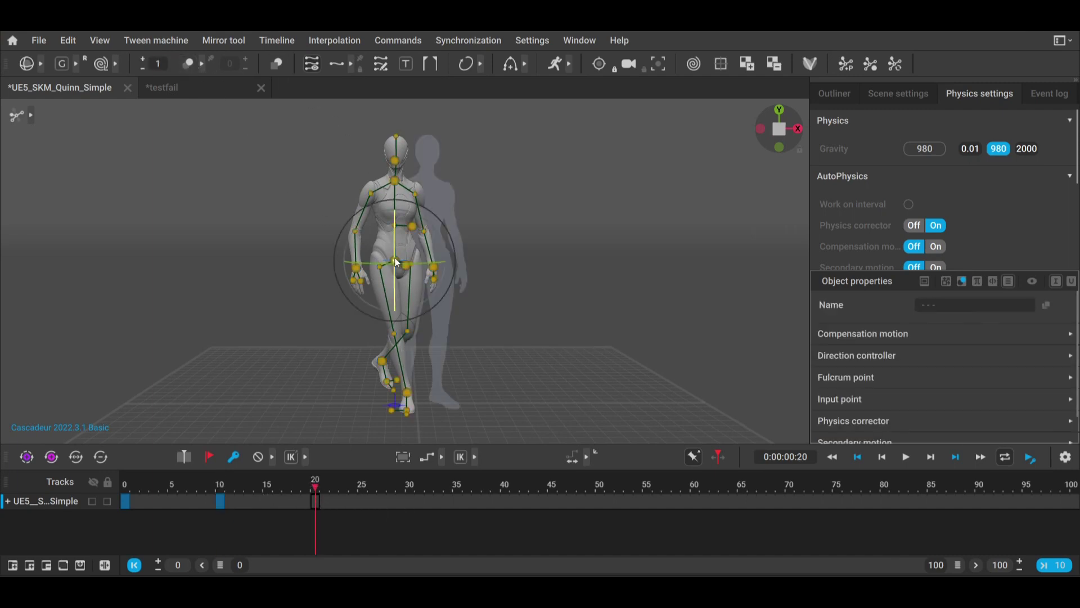
{"action": "left_click_drag", "start_coordinate": [453, 260], "coordinate": [445, 259]}
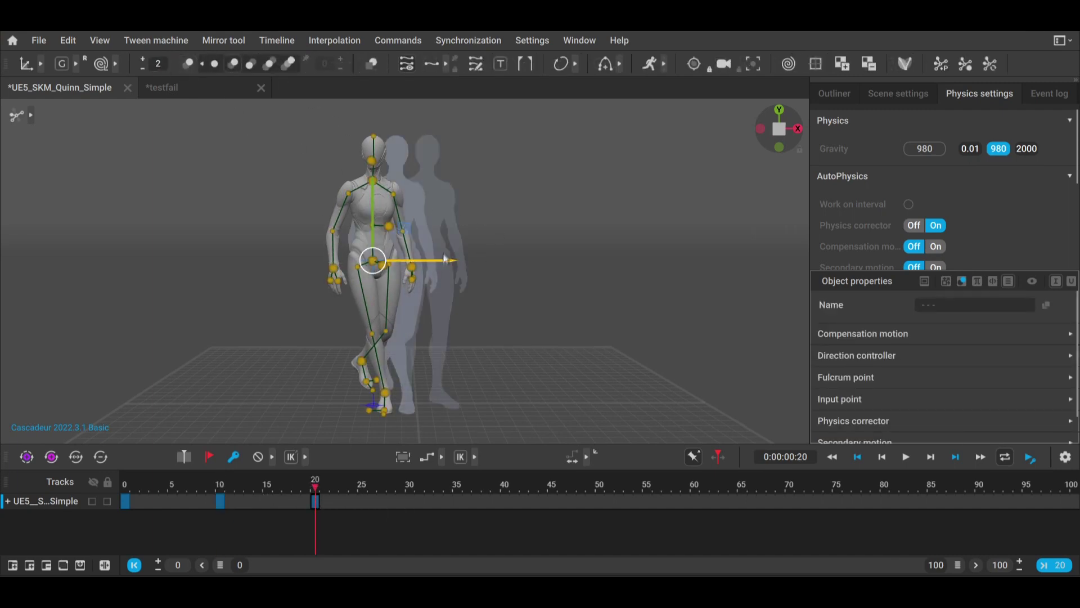
{"action": "left_click", "coordinate": [386, 398]}
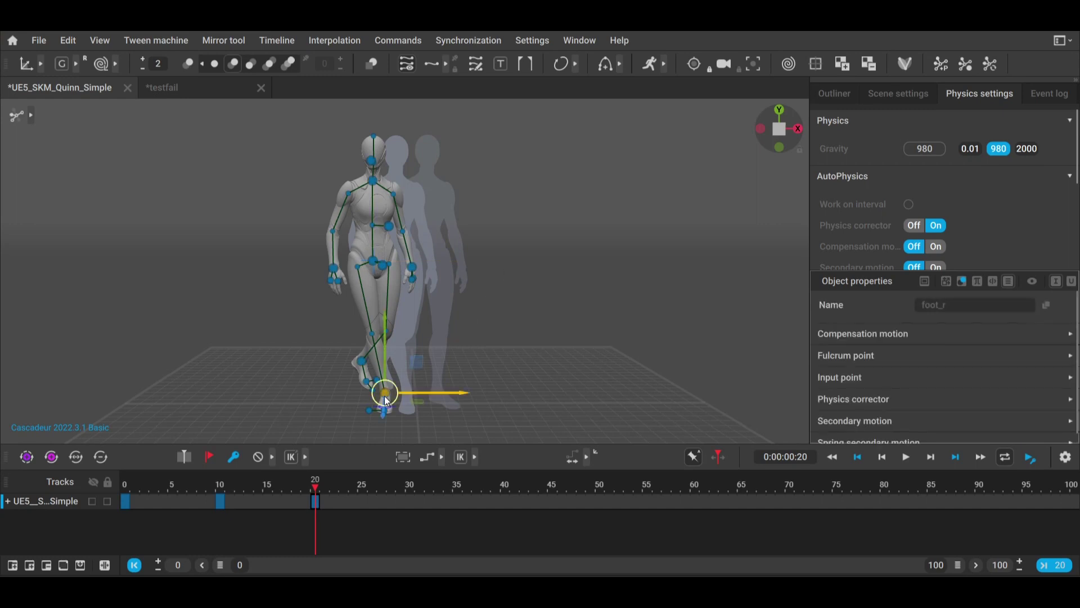
{"action": "left_click_drag", "start_coordinate": [472, 352], "coordinate": [554, 378], "text": "alt"}
{"action": "left_click_drag", "start_coordinate": [426, 371], "coordinate": [484, 421]}
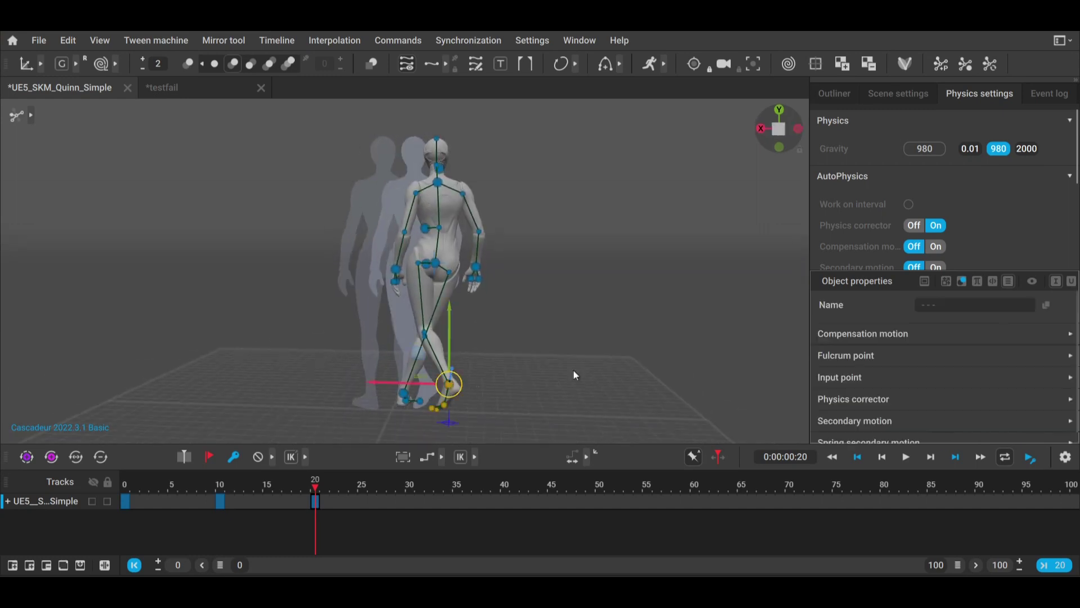
{"action": "left_click_drag", "start_coordinate": [573, 371], "coordinate": [543, 368], "text": "alt"}
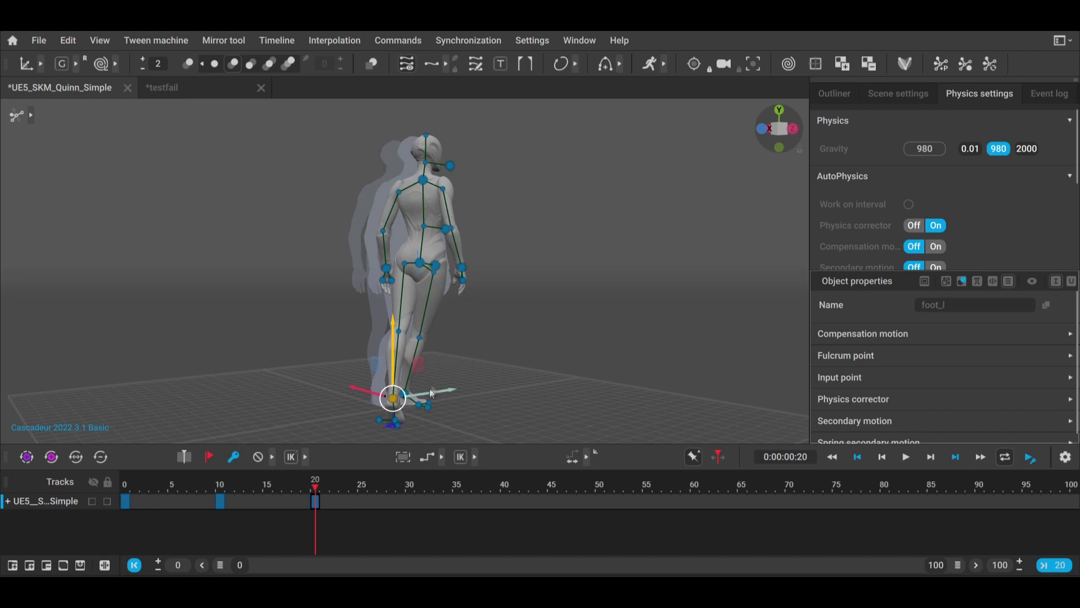
{"action": "right_click_drag", "start_coordinate": [432, 392], "coordinate": [357, 351]}
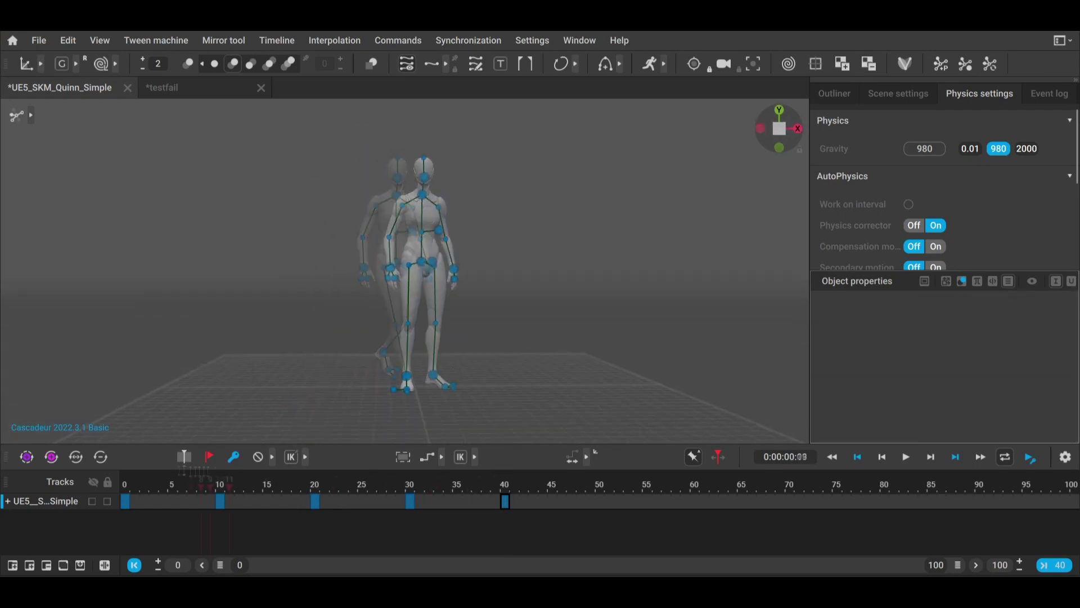
Step: Turn on AutoPhysics for the interpolated 40-frame step animation and play it to compare the green ghost with the keyed motion
{"action": "left_click_drag", "start_coordinate": [505, 485], "coordinate": [372, 487]}
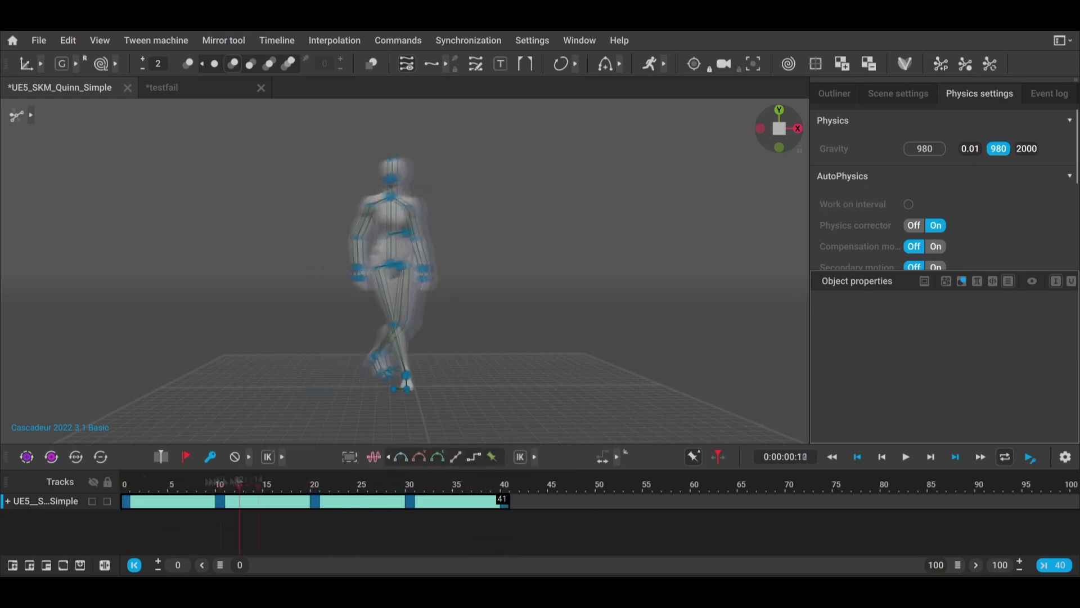
{"action": "left_click", "coordinate": [906, 458]}
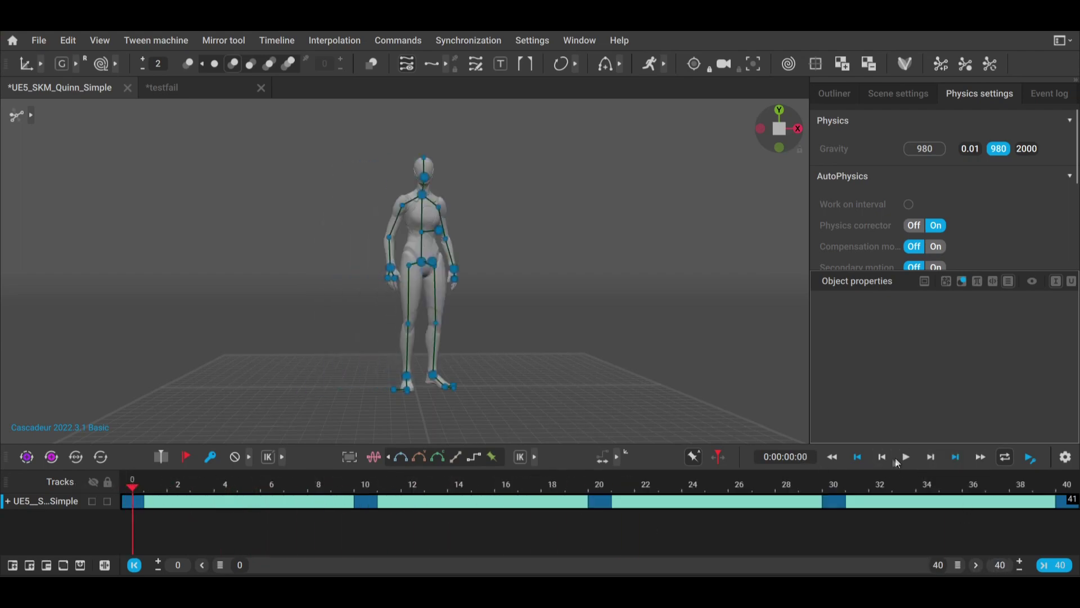
{"action": "left_click", "coordinate": [906, 457]}
{"action": "left_click", "coordinate": [532, 39]}
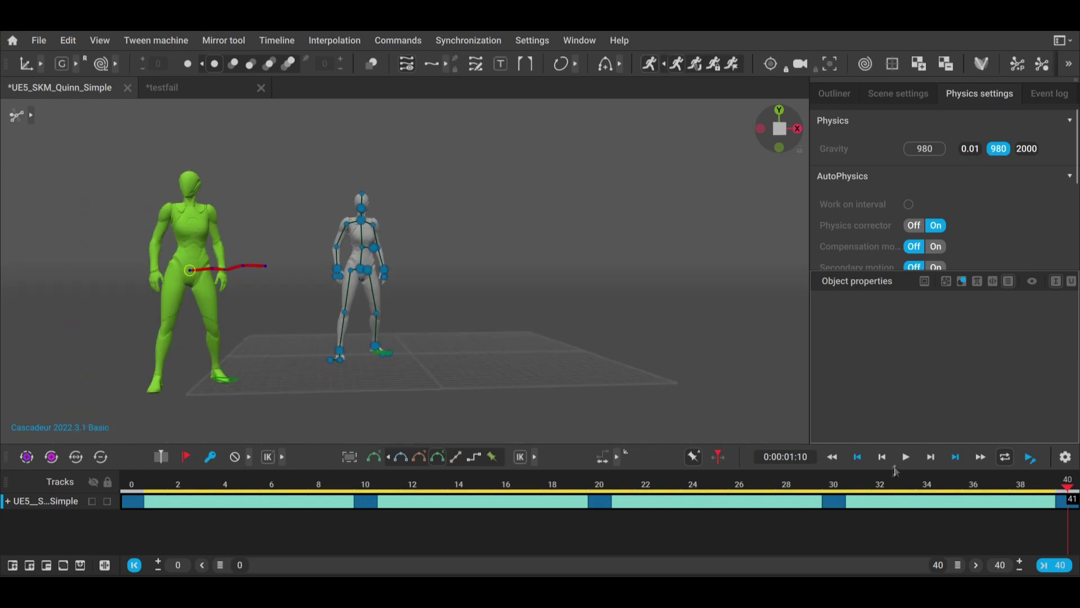
{"action": "left_click", "coordinate": [905, 457]}
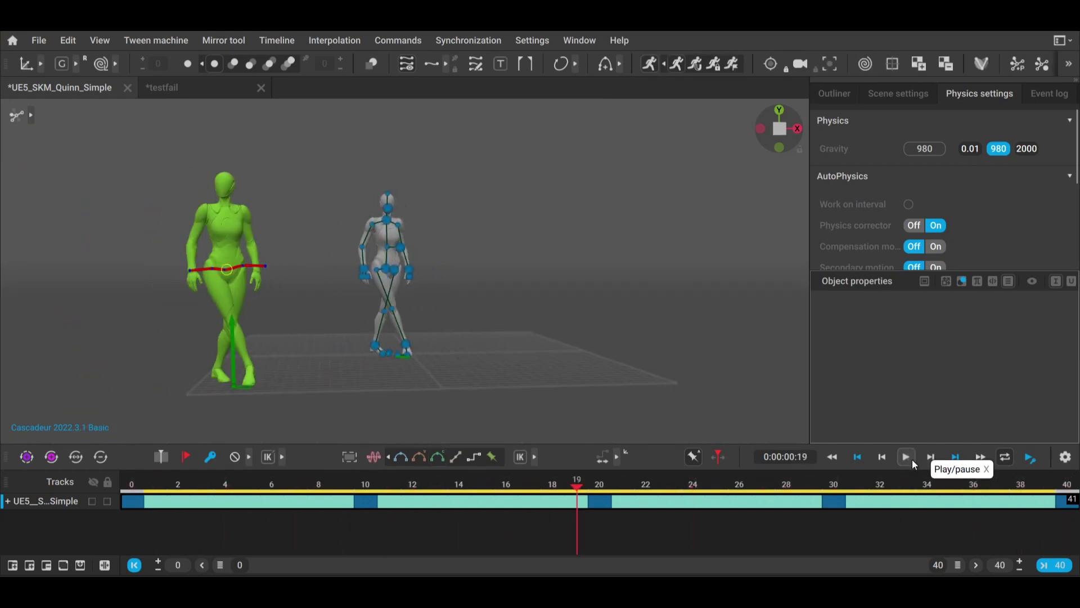
{"action": "left_click", "coordinate": [913, 458]}
Step: Rotate the right foot in the frame 30 pose to adjust how it lands in the crossed step
{"action": "scroll", "coordinate": [503, 370], "scroll_direction": "up", "scroll_amount": 5}
{"action": "left_click", "coordinate": [395, 416]}
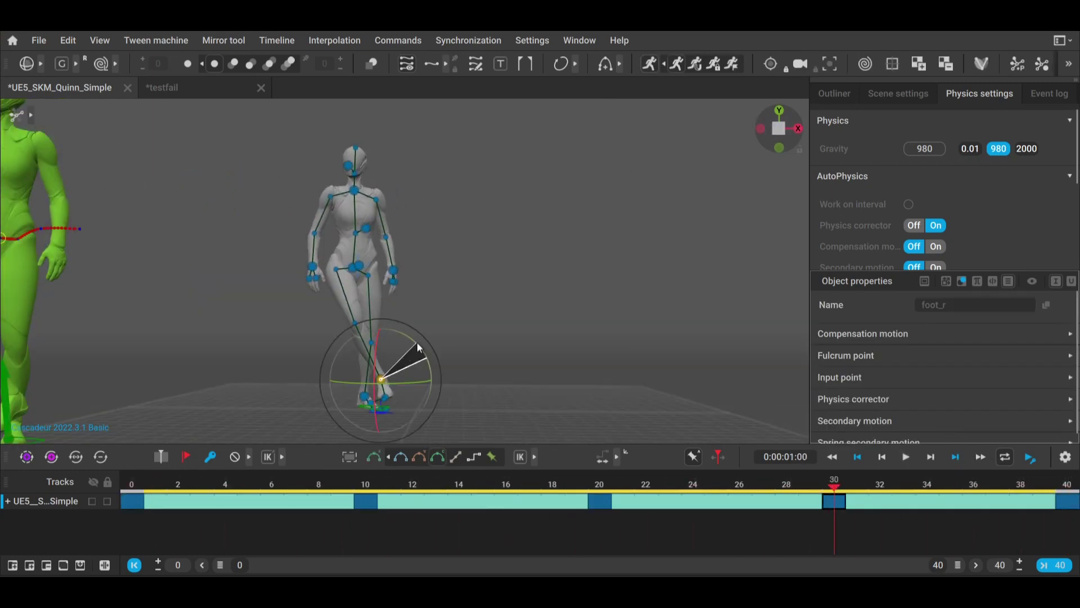
{"action": "left_click_drag", "start_coordinate": [416, 342], "coordinate": [417, 343]}
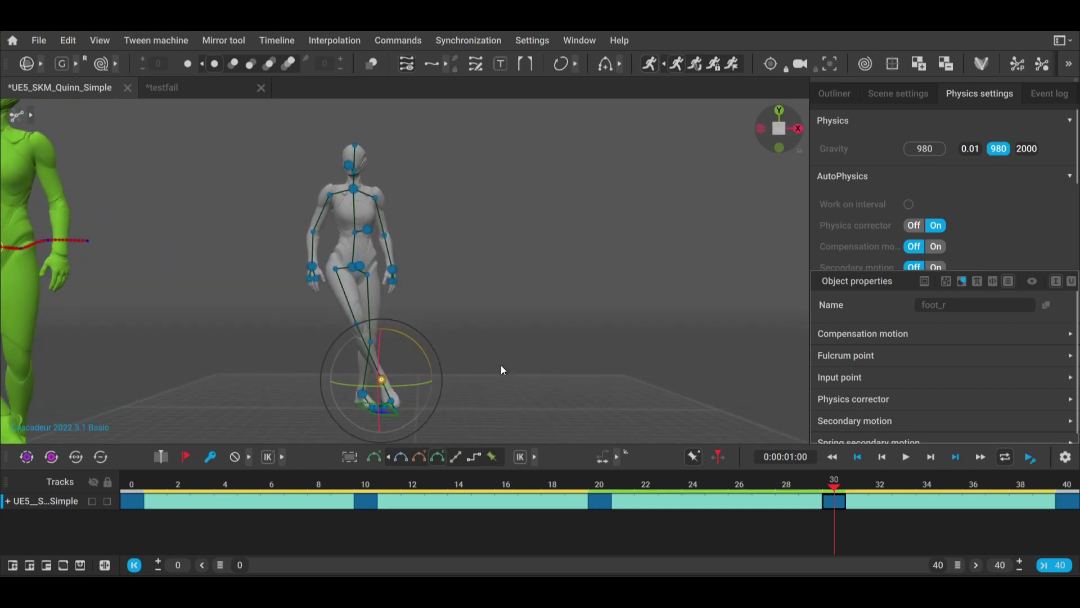
Step: Scrub to frame 40 and play the stepping animation with secondary motion on, comparing the green ghost with the rig from another angle
{"action": "scroll", "coordinate": [502, 370], "scroll_direction": "down", "scroll_amount": 4}
{"action": "left_click_drag", "start_coordinate": [694, 483], "coordinate": [1067, 484]}
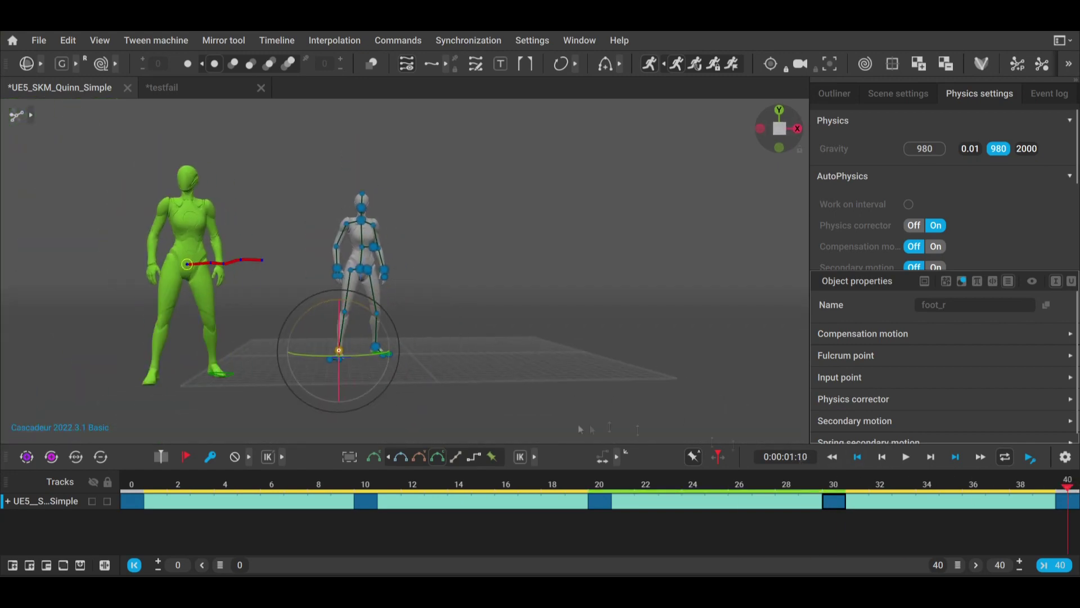
{"action": "scroll", "coordinate": [479, 394], "scroll_direction": "up", "scroll_amount": 4}
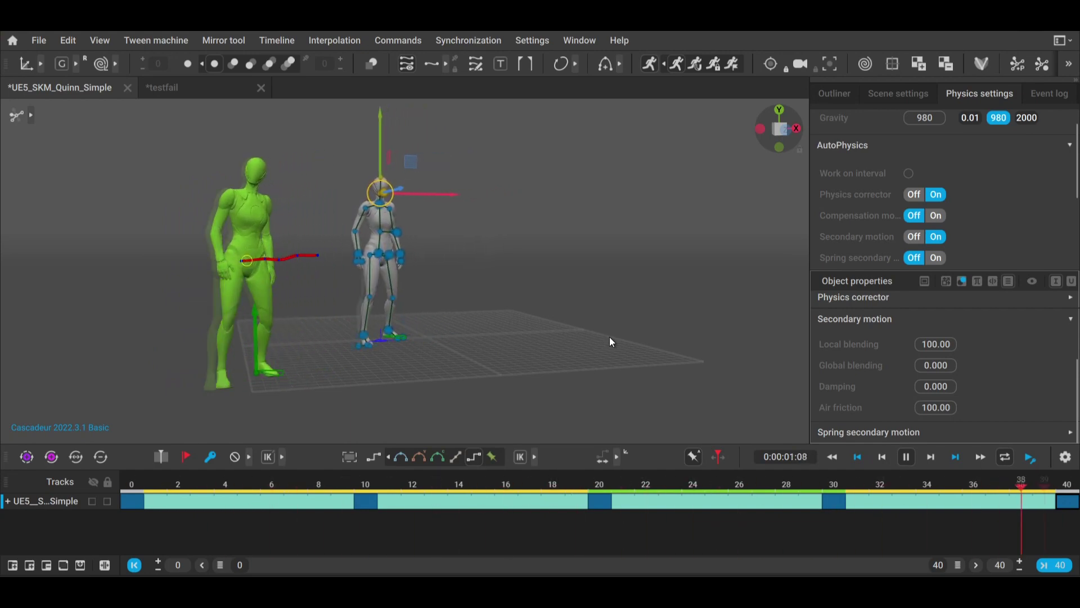
{"action": "left_click_drag", "start_coordinate": [540, 334], "coordinate": [403, 342], "text": "alt"}
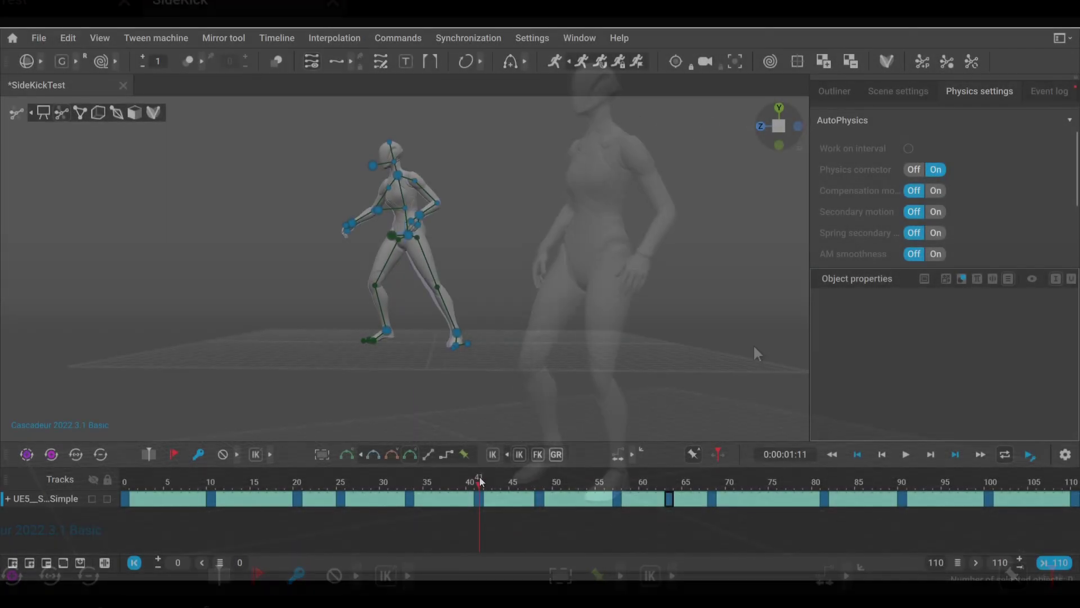
Step: Play the SideKickTest animation from its start and examine the character's movement from different angles
{"action": "left_click", "coordinate": [468, 343]}
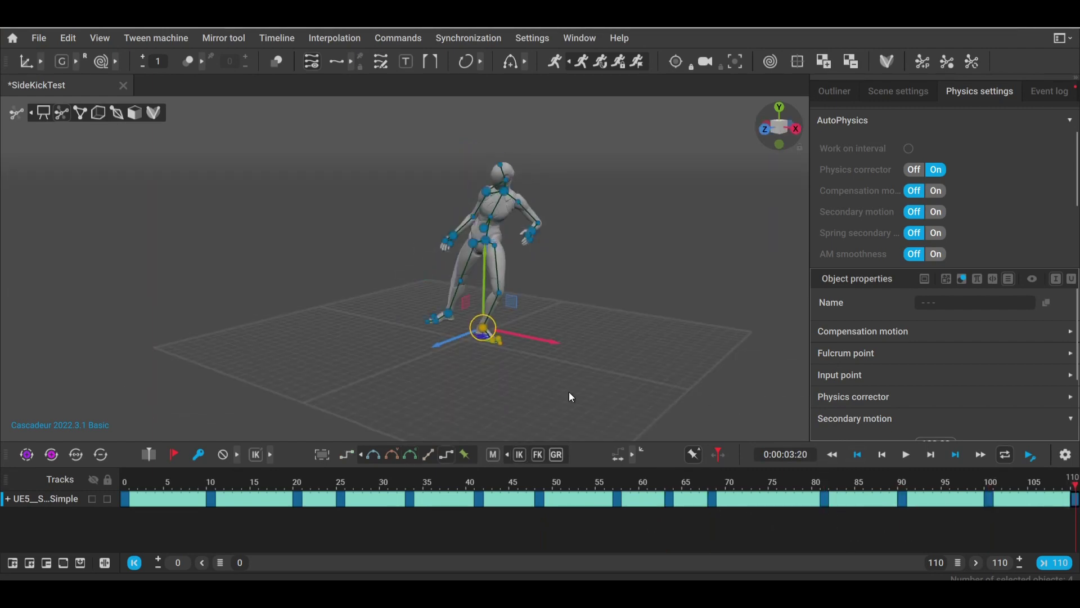
{"action": "left_click", "coordinate": [571, 396]}
{"action": "key", "text": "space"}
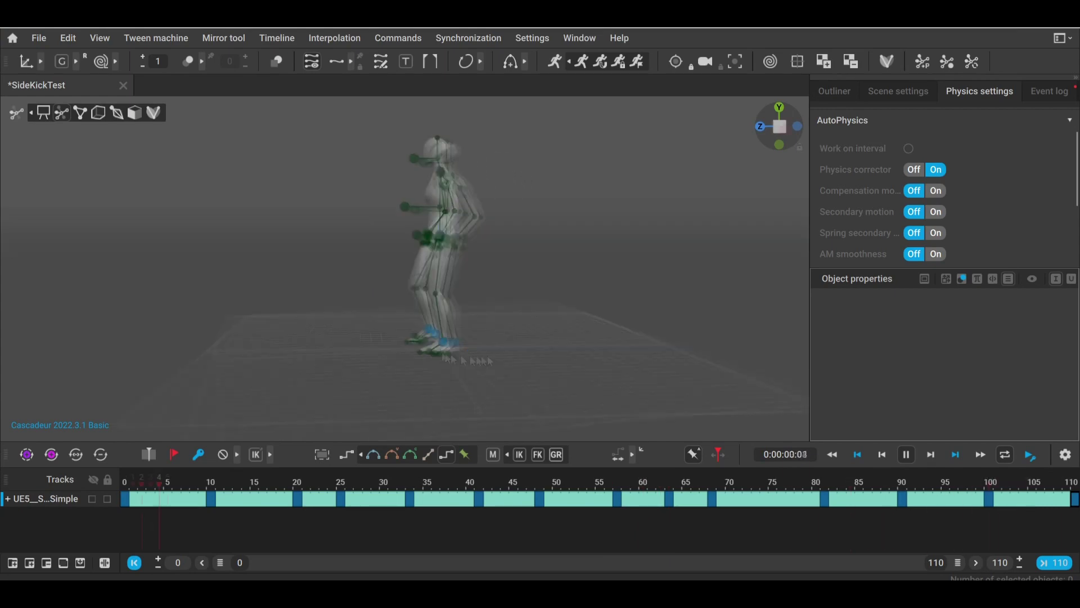
{"action": "left_click_drag", "start_coordinate": [629, 356], "coordinate": [598, 350], "text": "alt"}
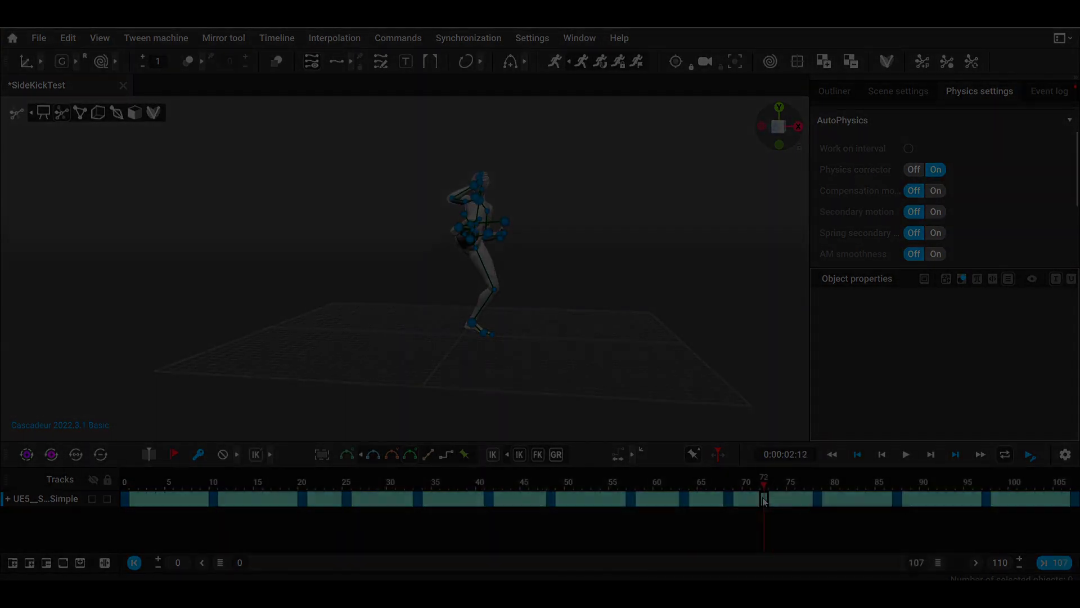